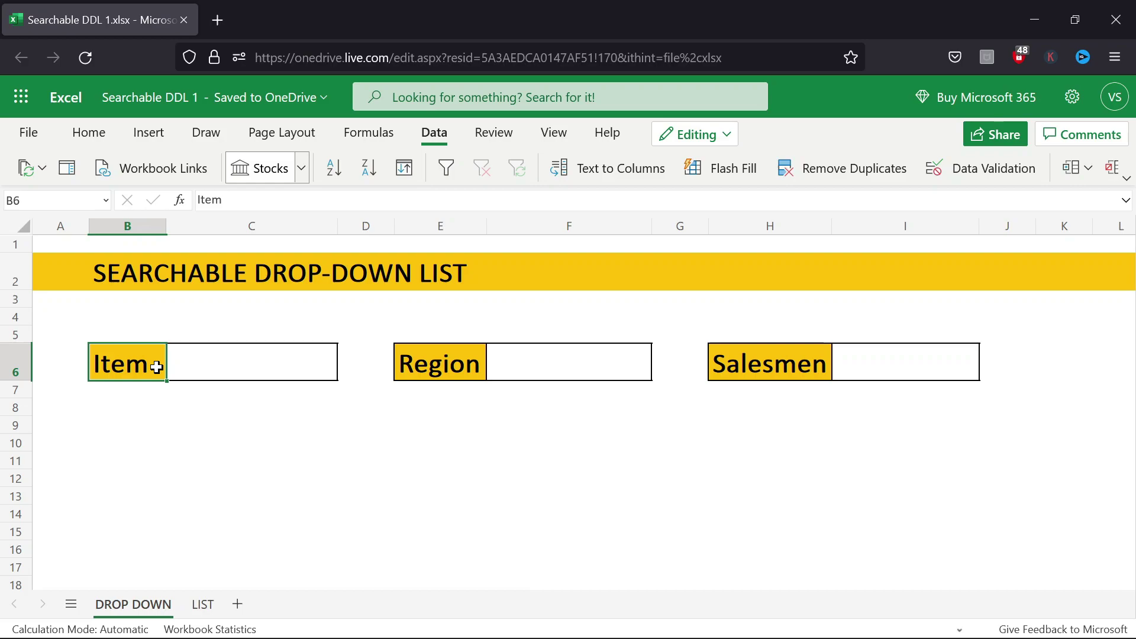
# Check the Region, Salesmen and Item entry cells on the DROP DOWN sheet
pyautogui.click(414, 359)
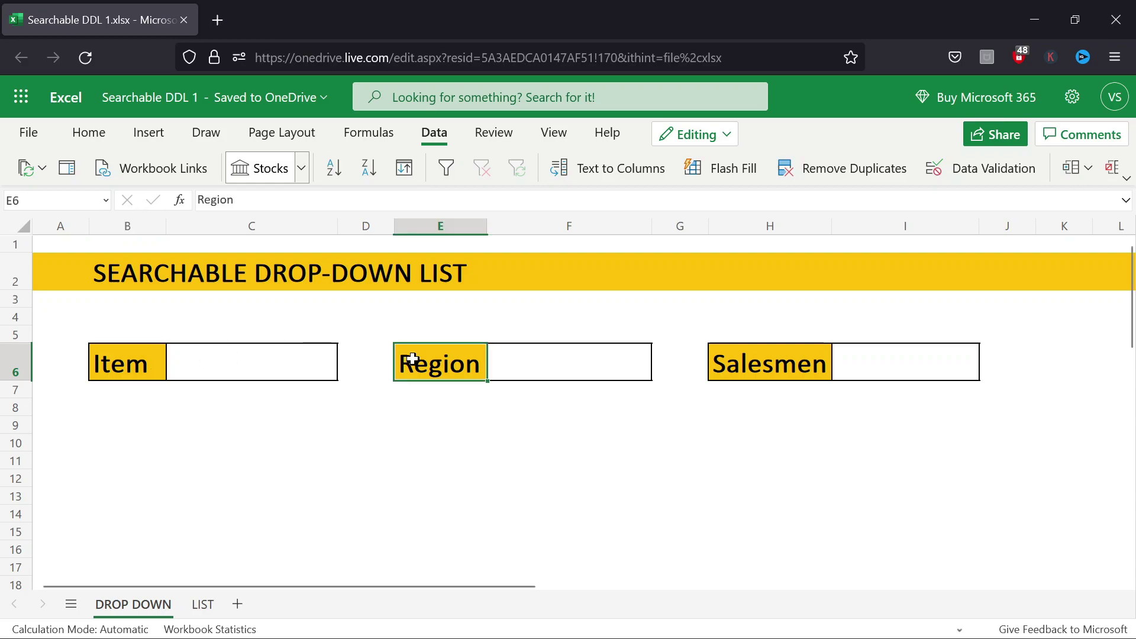
pyautogui.click(713, 359)
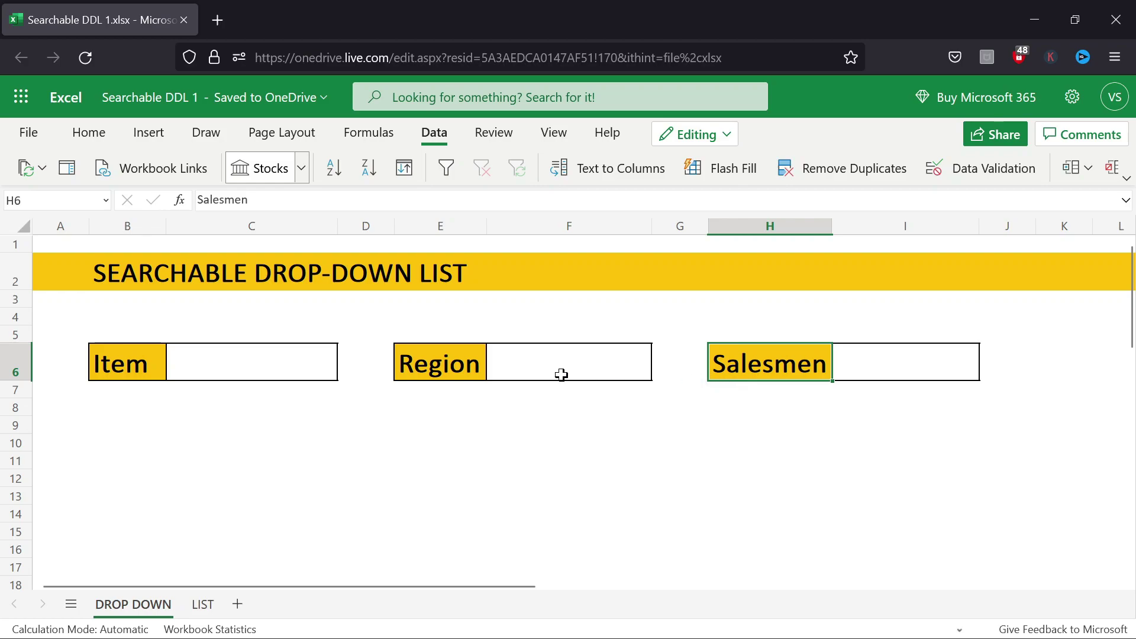
pyautogui.click(316, 361)
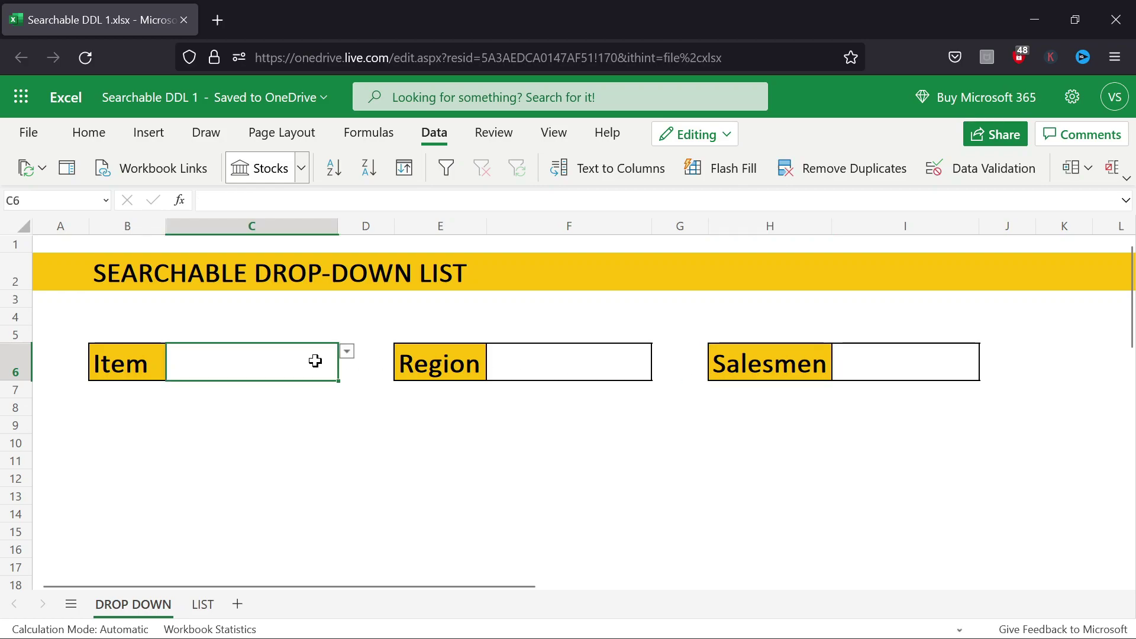
# On the LIST sheet, review the Computer Parts column from header B4 down to Pad in B21
pyautogui.click(203, 604)
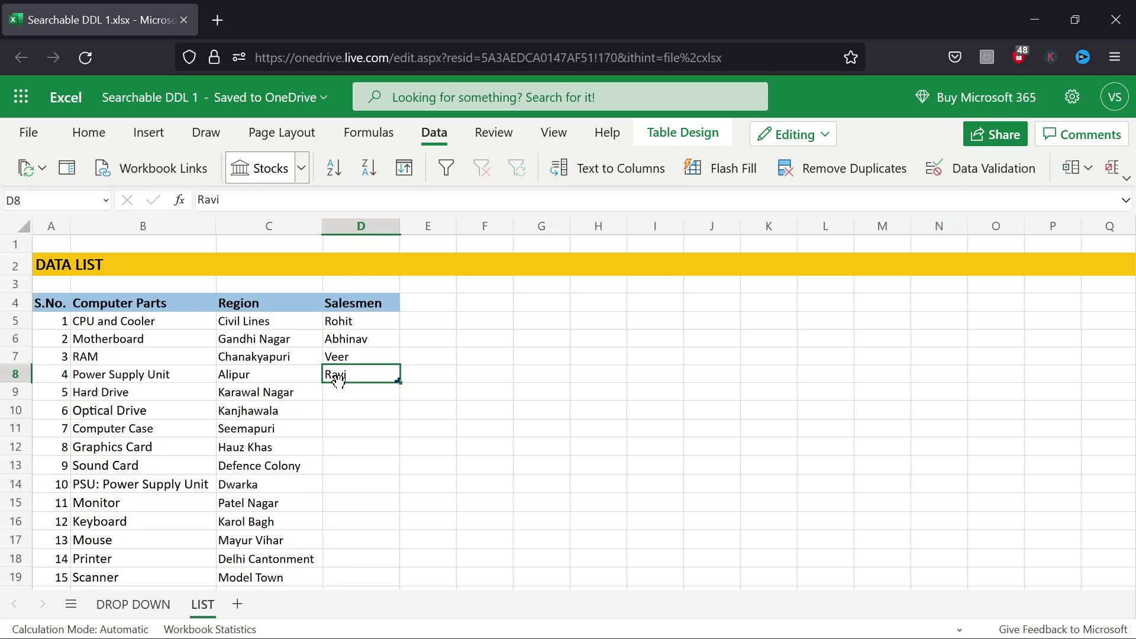
pyautogui.click(180, 304)
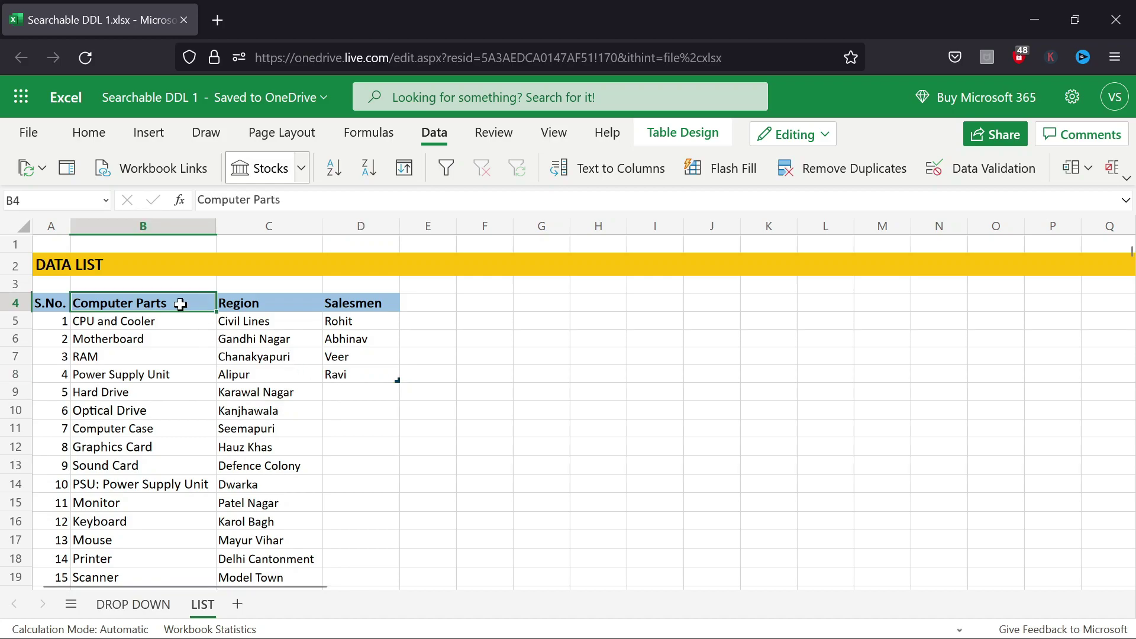
pyautogui.scroll(-4, 116, 517)
pyautogui.click(147, 363)
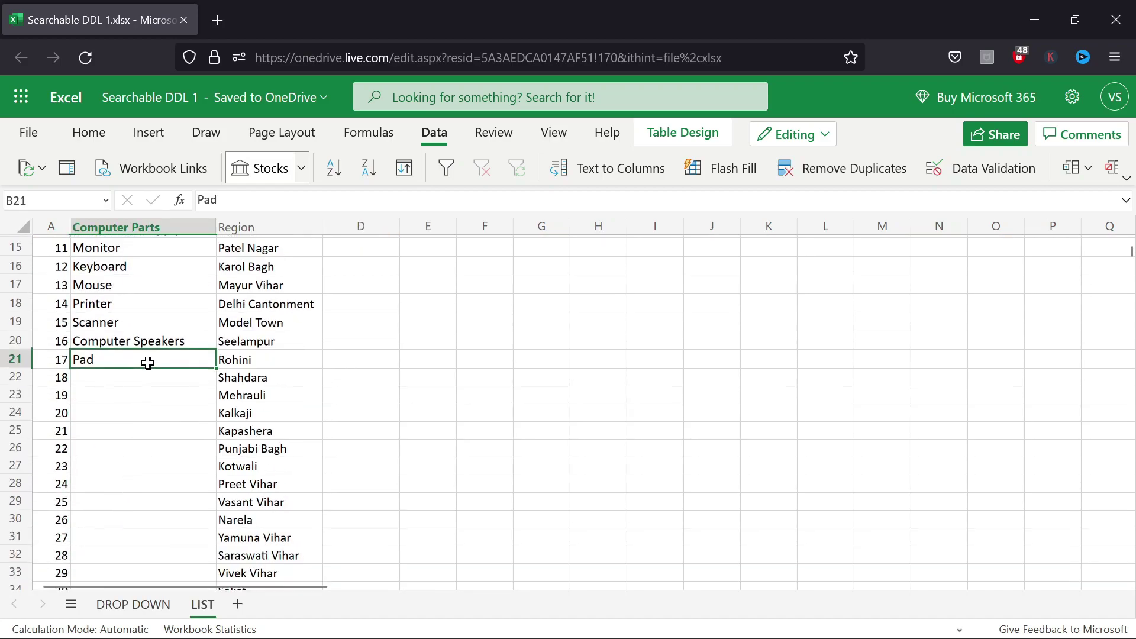
pyautogui.scroll(5, 190, 359)
# Review the Region column down to Rajouri Garden and the Salesmen column down to Ravi
pyautogui.click(240, 303)
pyautogui.scroll(-2, 249, 489)
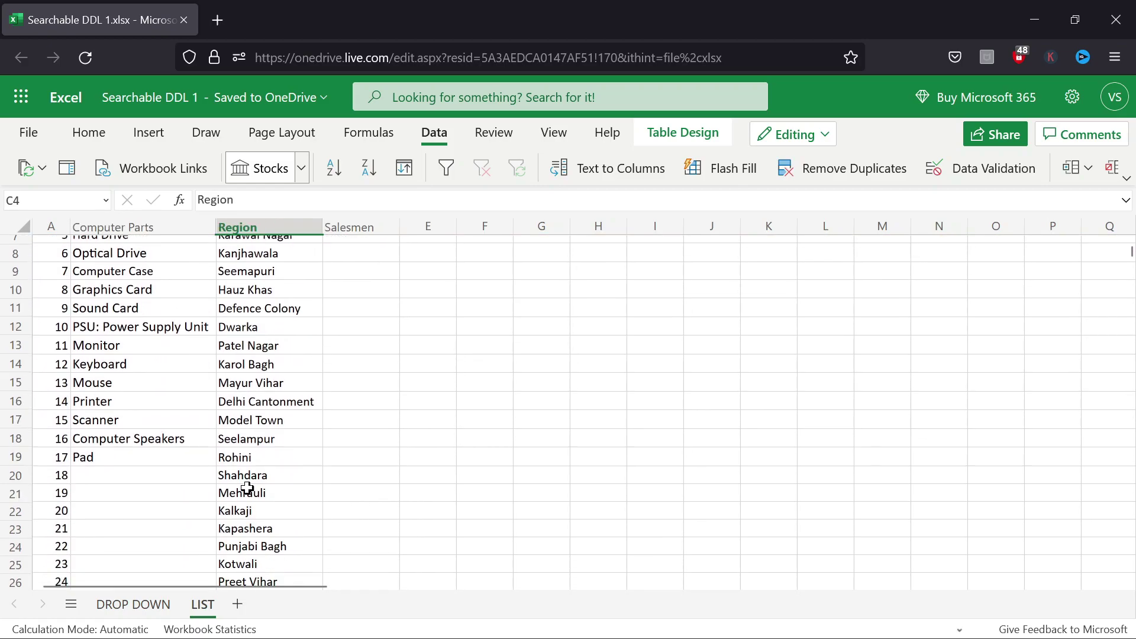
pyautogui.scroll(-4, 249, 538)
pyautogui.click(251, 559)
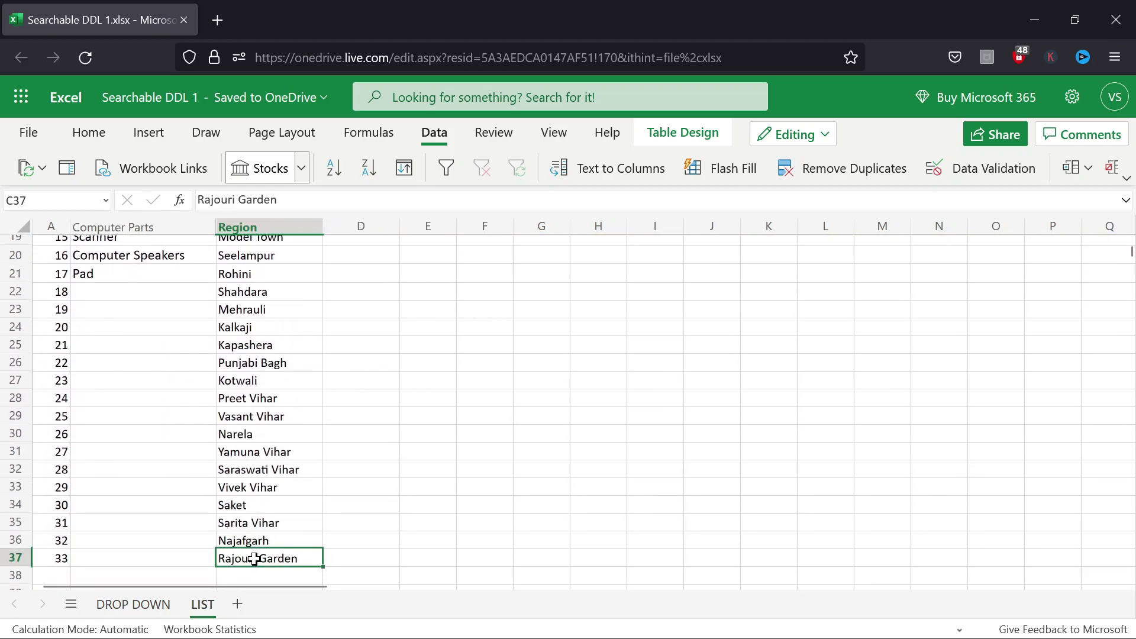
pyautogui.scroll(4, 253, 533)
pyautogui.scroll(2, 317, 387)
pyautogui.click(349, 303)
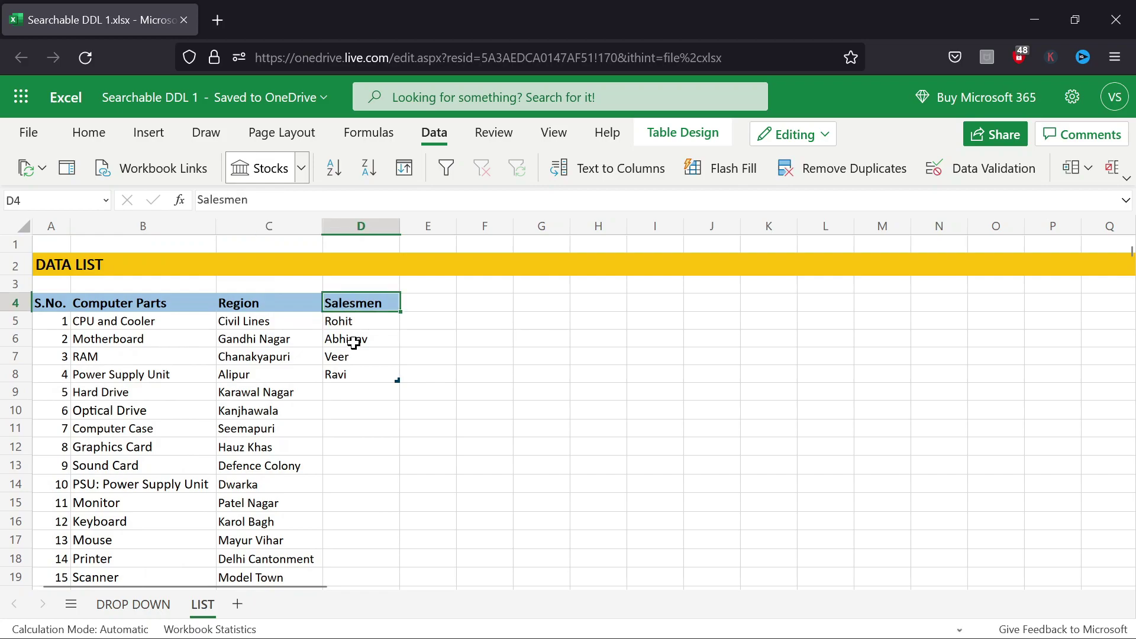
pyautogui.click(351, 377)
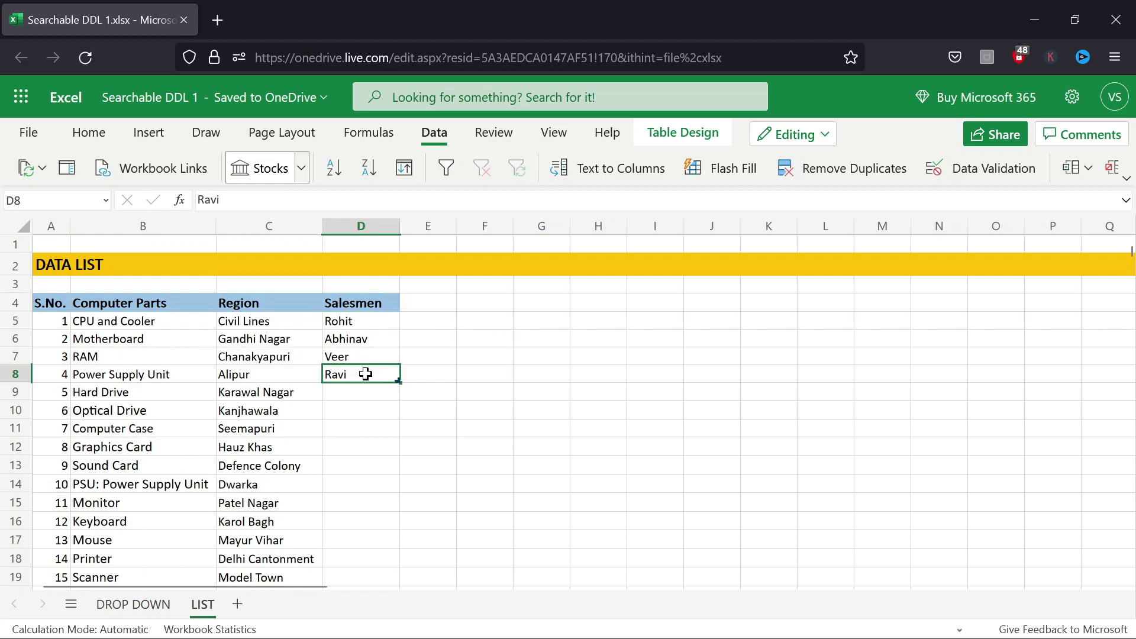
# In Item cell C6, search 'mo' to take Monitor, then search 'card' to take Graphics Card
pyautogui.click(138, 613)
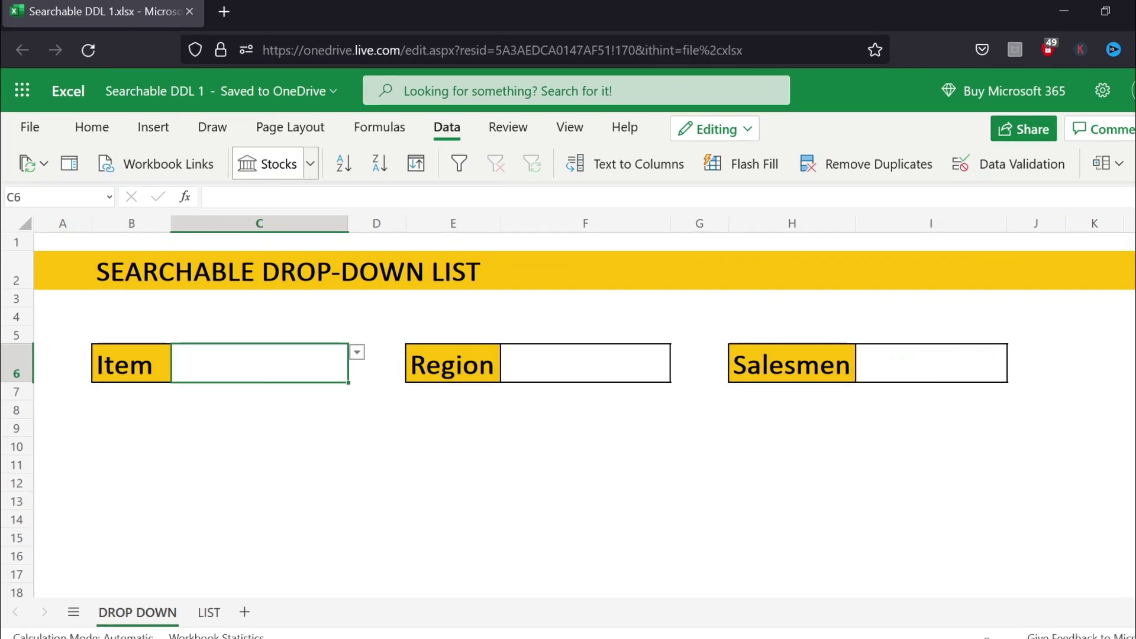
pyautogui.write('mo')
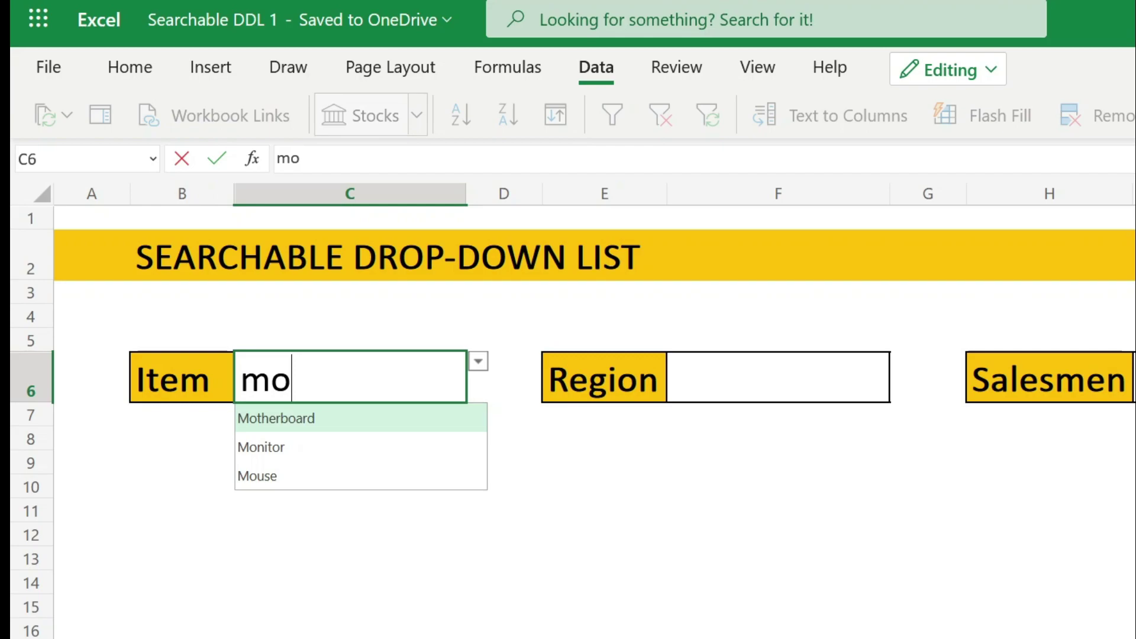
pyautogui.press('Down')
pyautogui.press('Return')
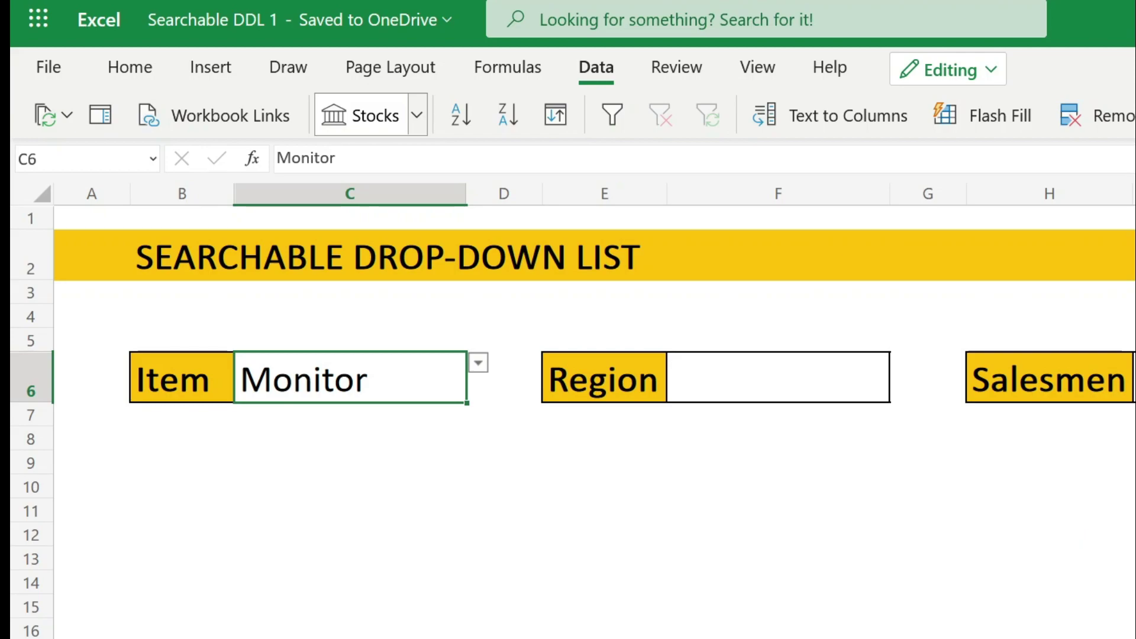
pyautogui.write('car')
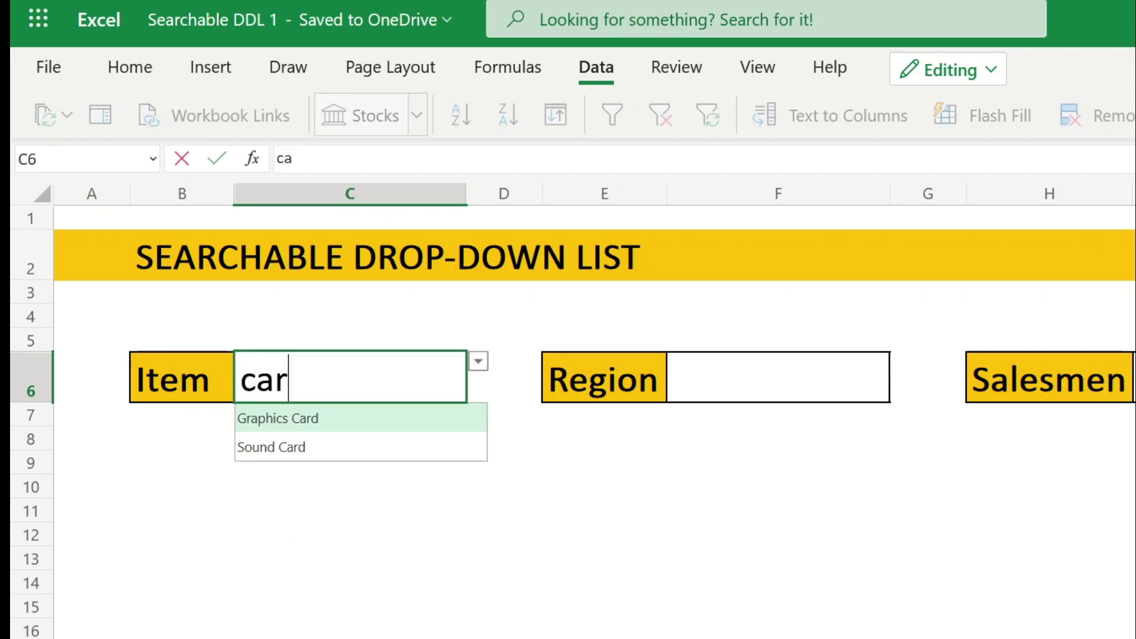
pyautogui.write('d')
pyautogui.press('Return')
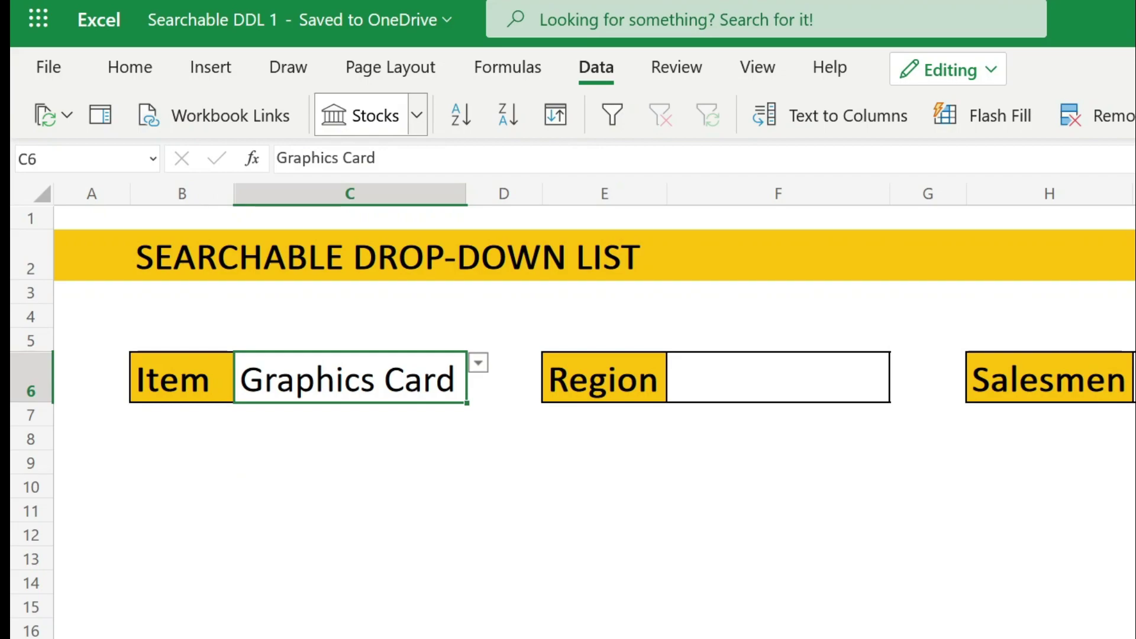
# Fill Region cell F6 with Sarita Vihar by searching 'sar'
pyautogui.click(689, 376)
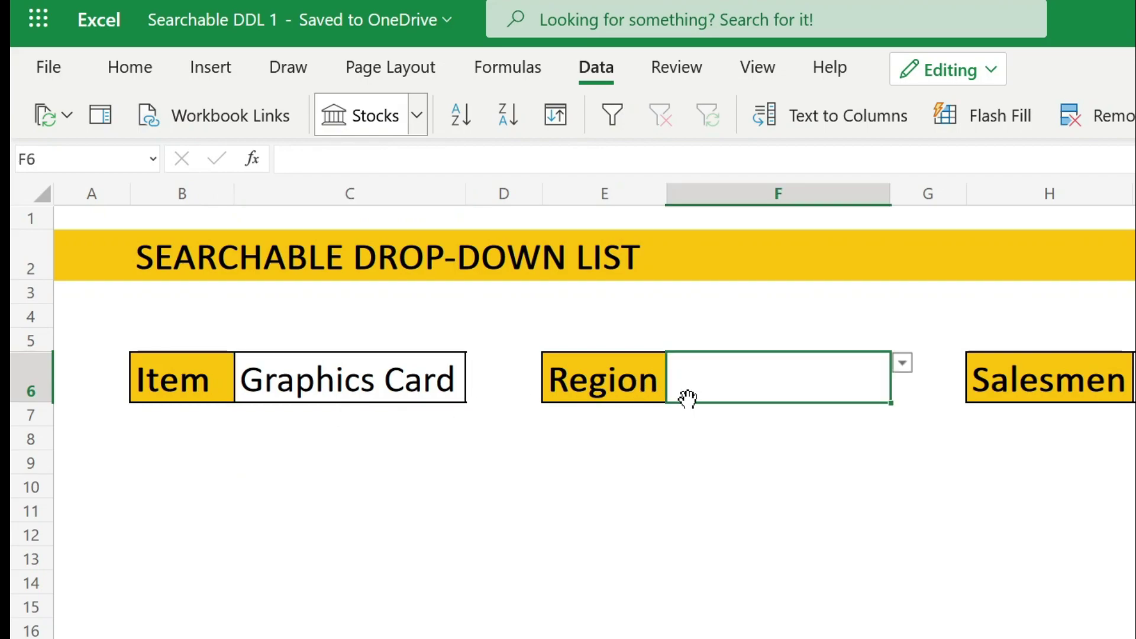
pyautogui.write('s')
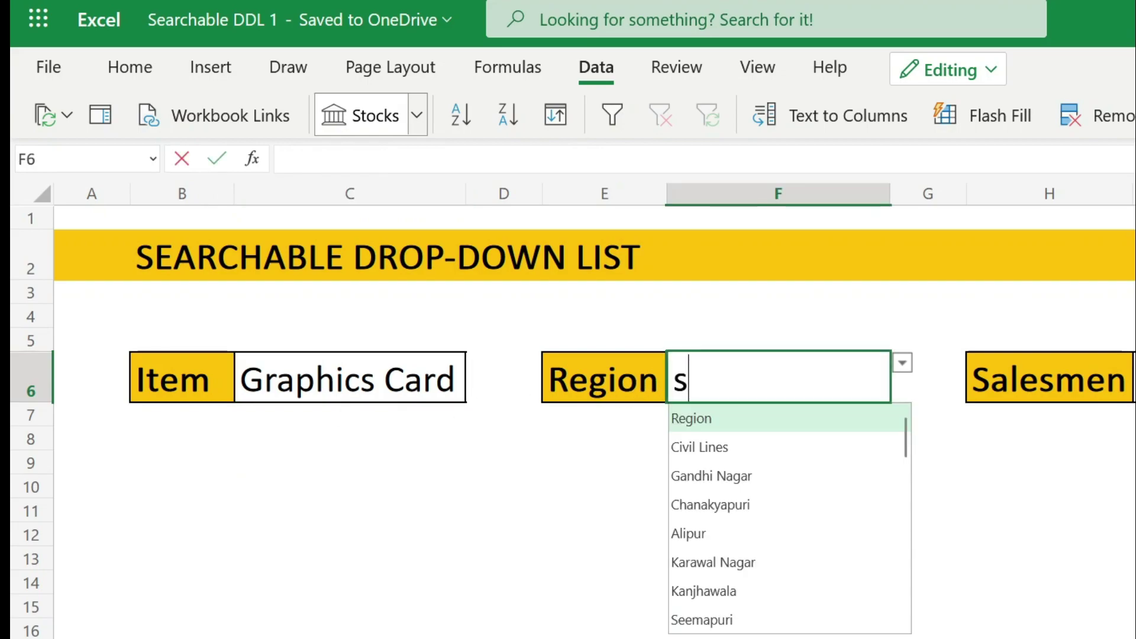
pyautogui.write('ar')
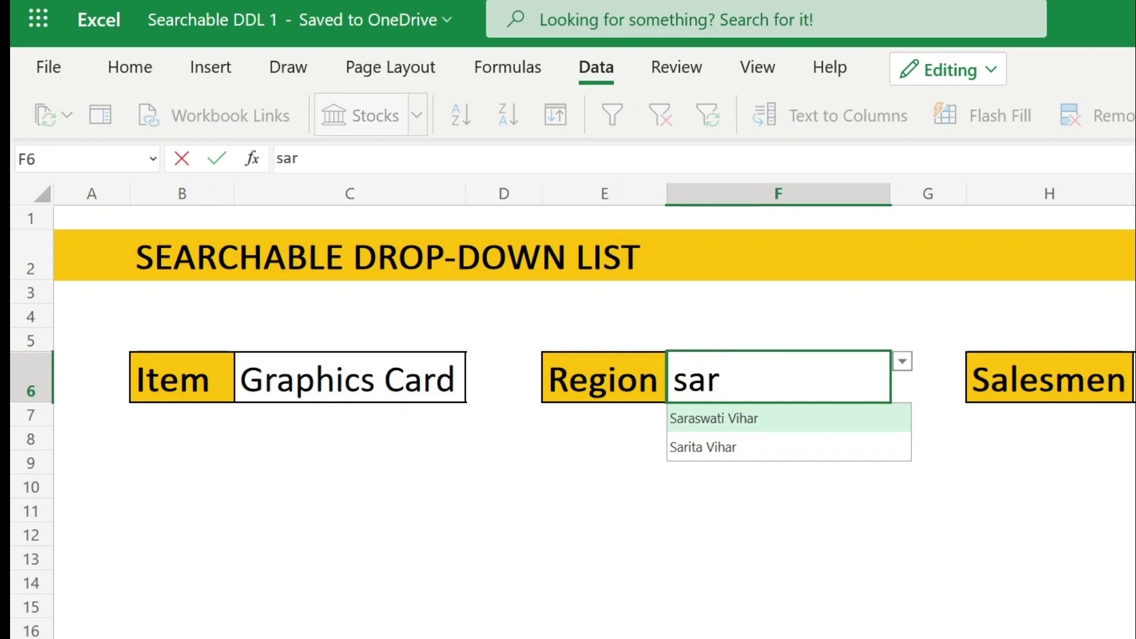
pyautogui.press('Down')
pyautogui.press('Return')
# Fill Salesmen cell I6 with Ravi by searching 'RA'
pyautogui.hscroll(5, 393, 411)
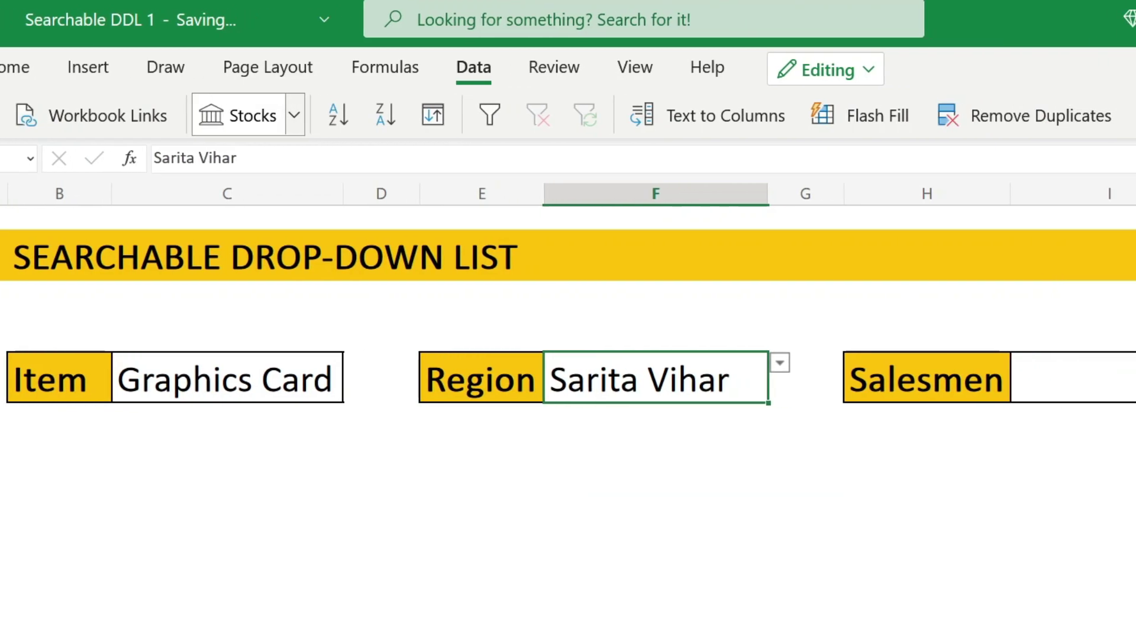
pyautogui.click(762, 388)
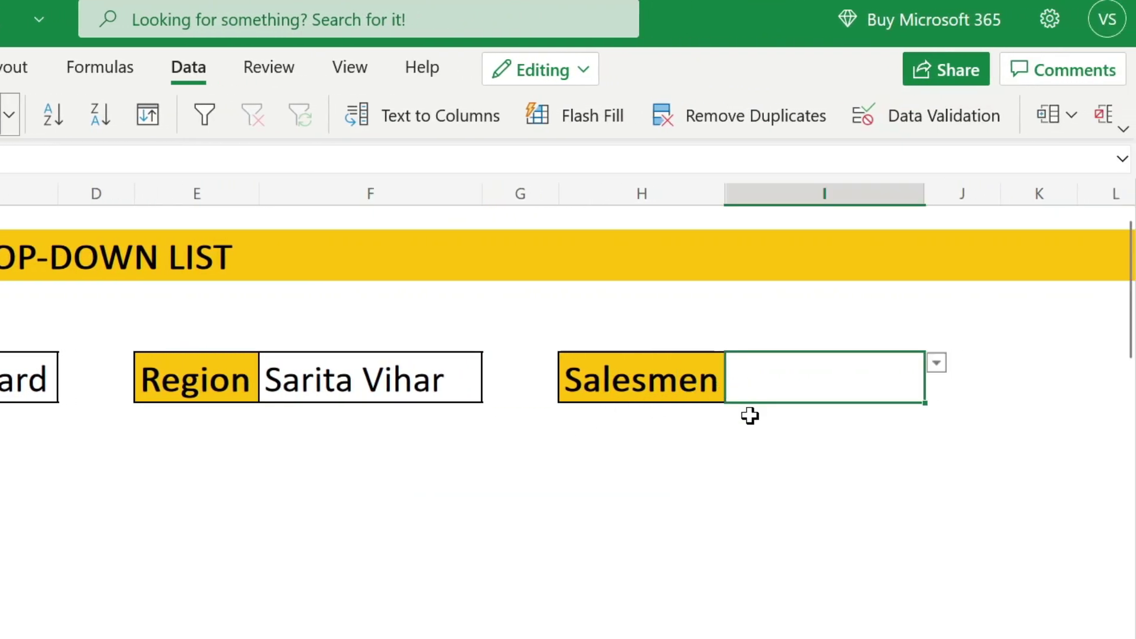
pyautogui.write('RA')
pyautogui.press('Return')
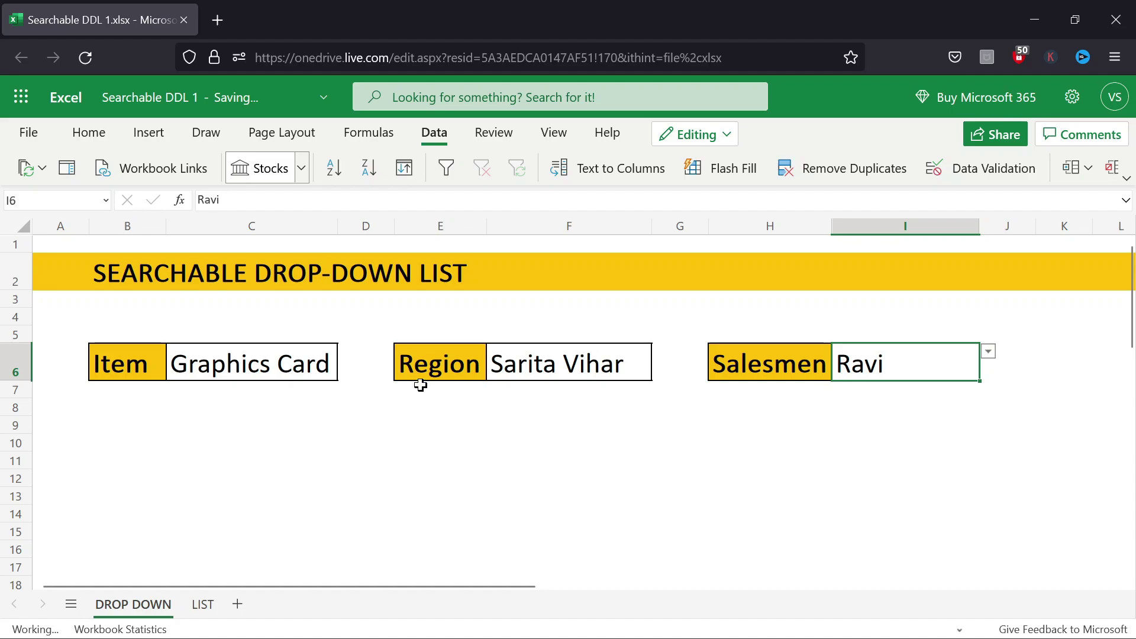
pyautogui.click(323, 362)
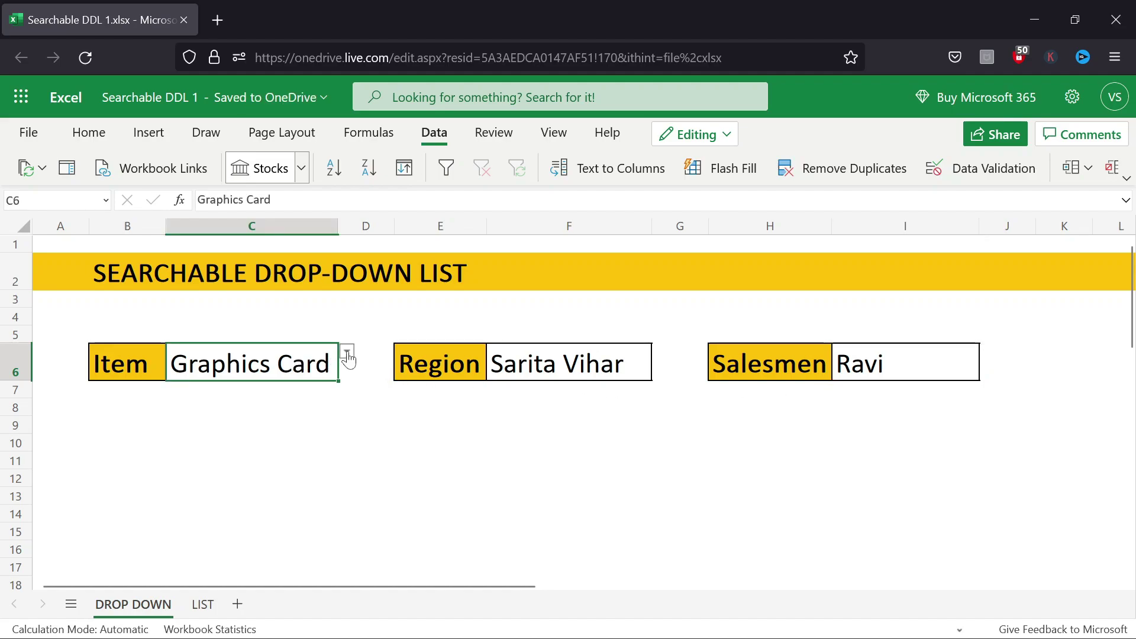
# Scroll C6's item drop-down to its last entry, Pad, and close it unchanged
pyautogui.click(347, 352)
pyautogui.scroll(-3, 347, 426)
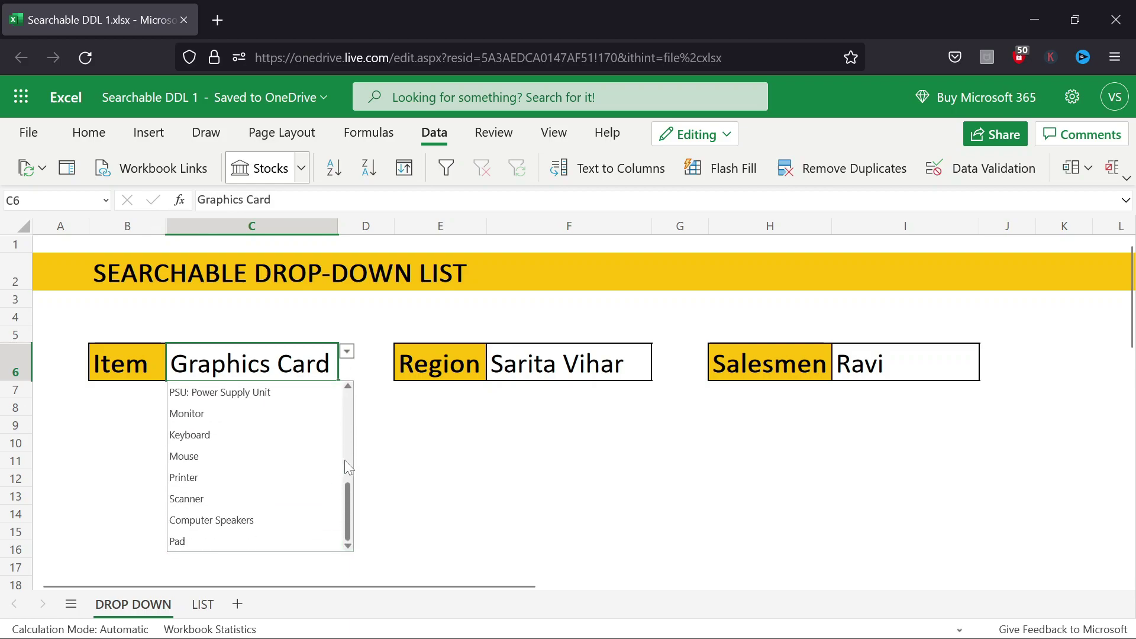
pyautogui.click(197, 567)
# Add Camera in cell B22 below Pad as a new Computer Parts item on LIST
pyautogui.click(196, 605)
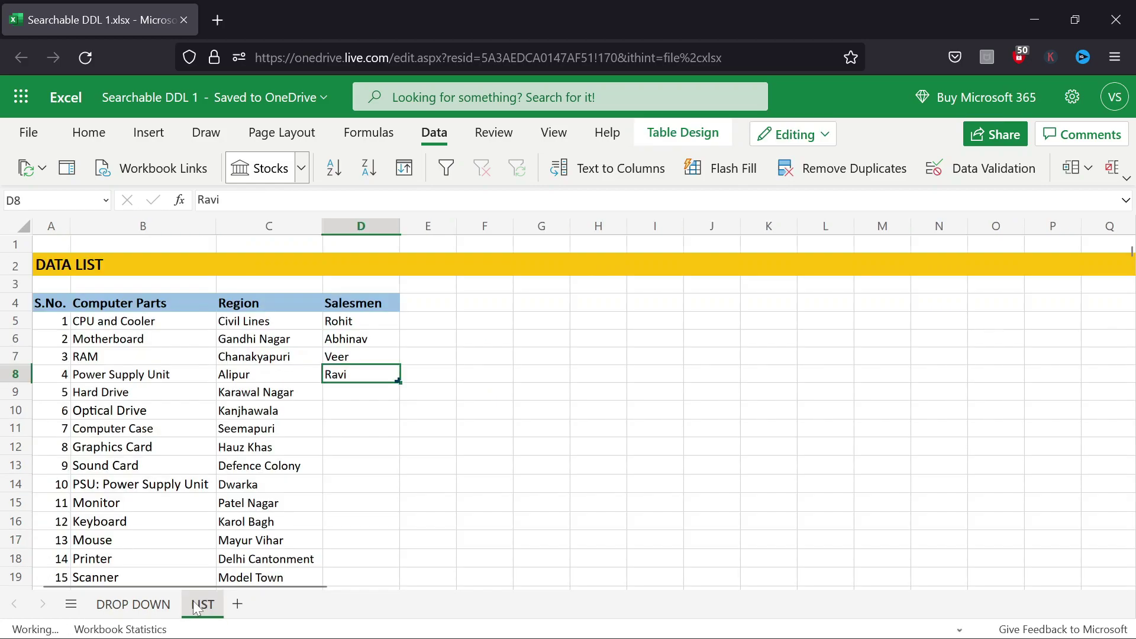
pyautogui.scroll(-3, 157, 457)
pyautogui.click(112, 447)
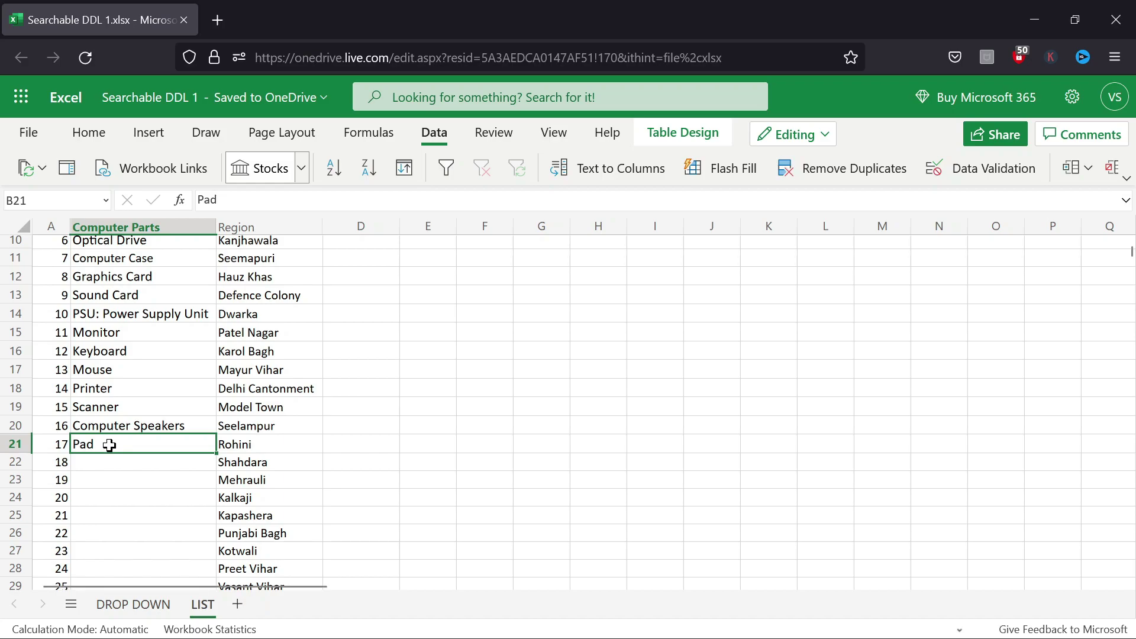
pyautogui.click(114, 459)
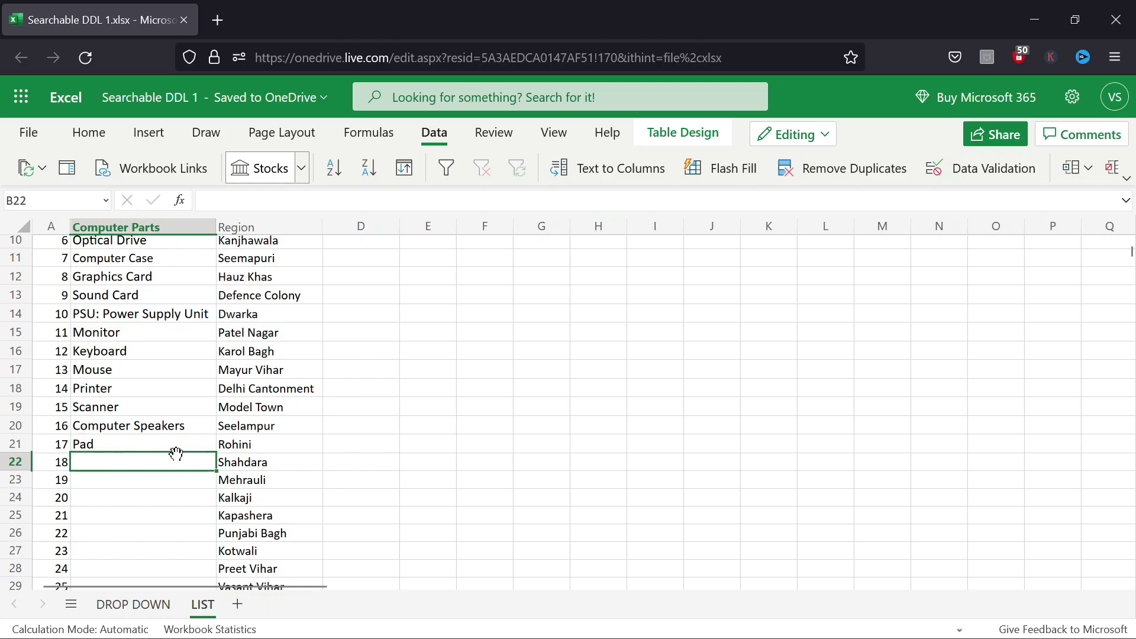
pyautogui.write('Camera')
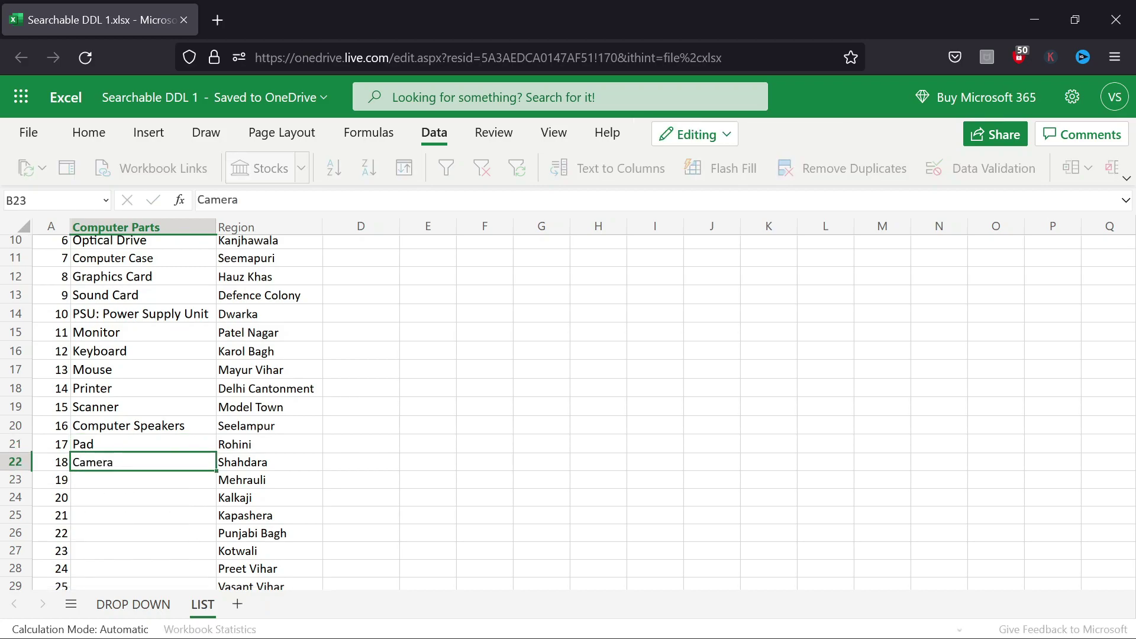
pyautogui.press('Return')
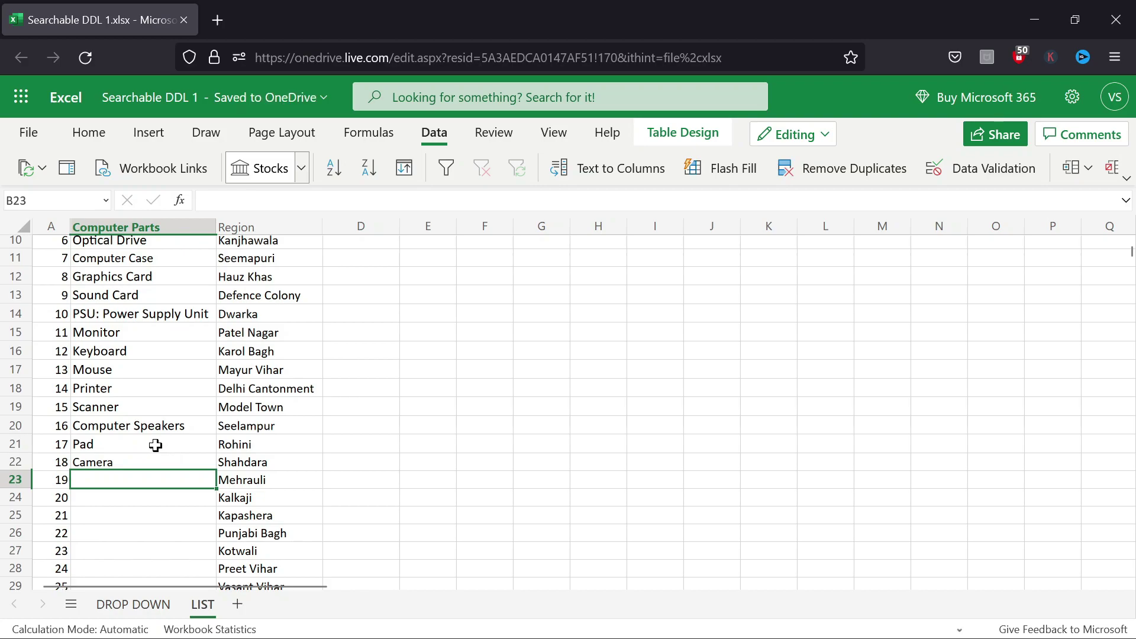
pyautogui.moveTo(154, 444); pyautogui.dragTo(153, 459)
pyautogui.click(148, 458)
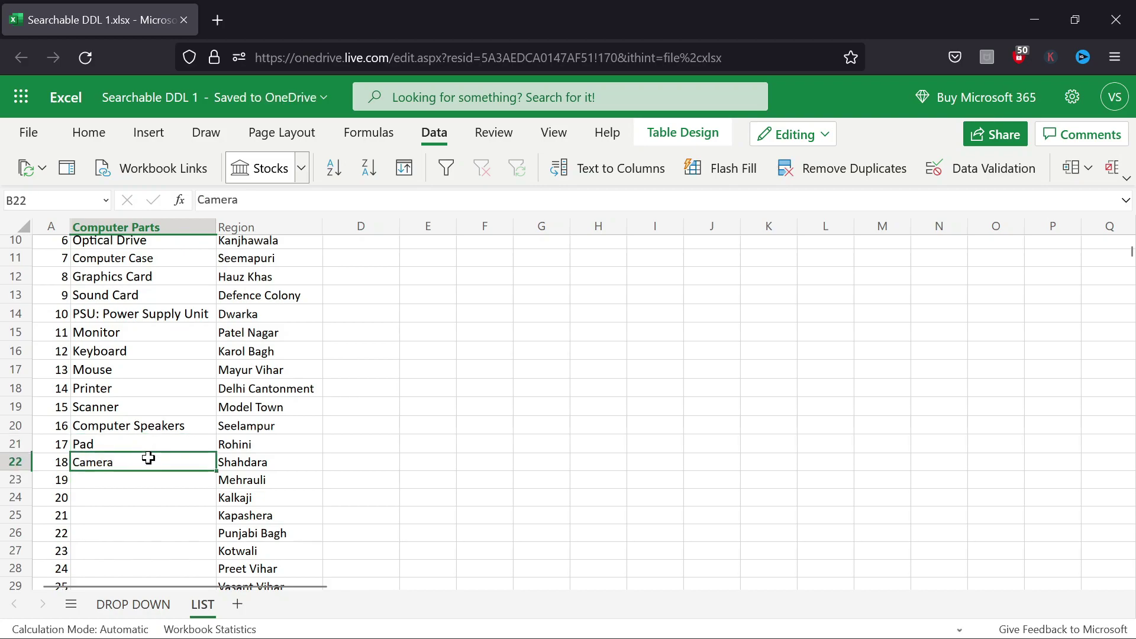
pyautogui.click(126, 603)
# Test Item cell C6 by searching 'came' and accepting Camera
pyautogui.click(239, 364)
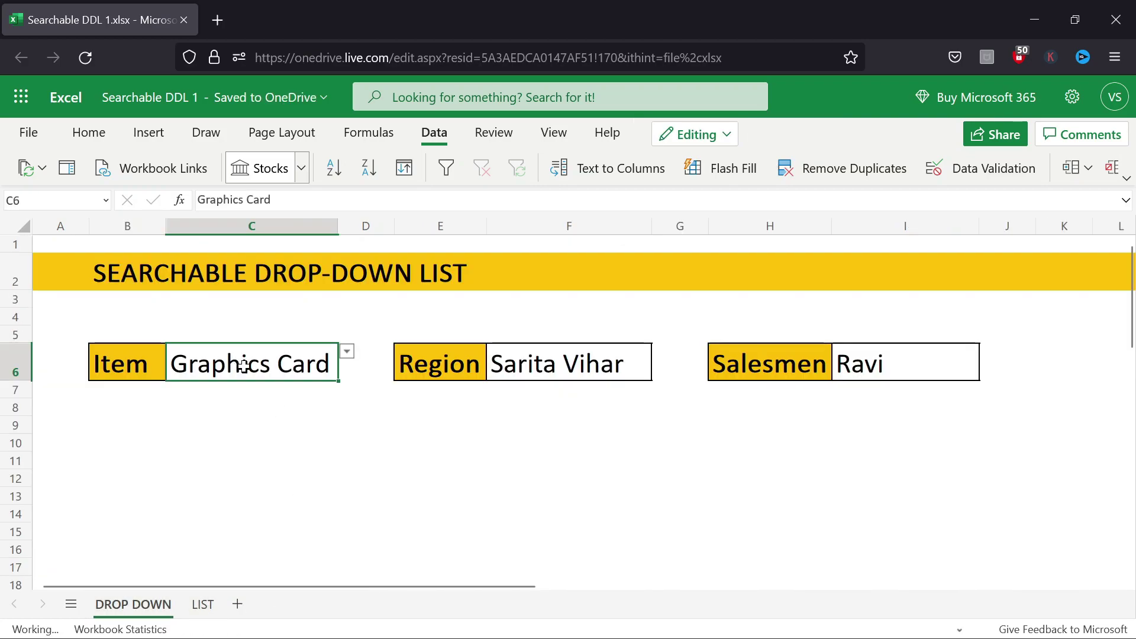
pyautogui.write('ca')
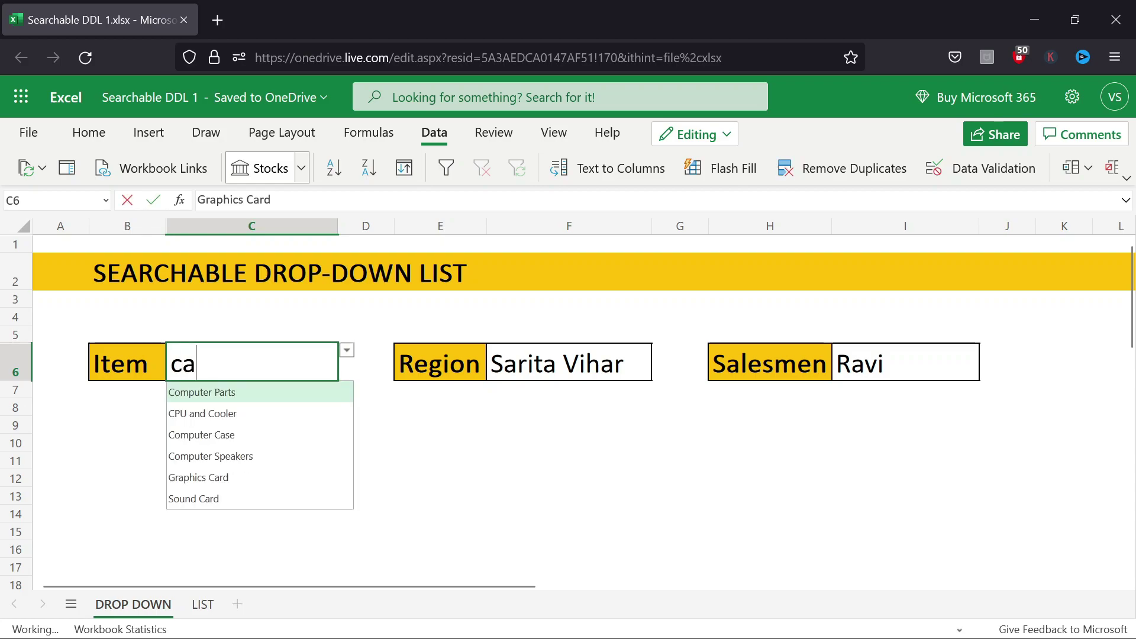
pyautogui.write('me')
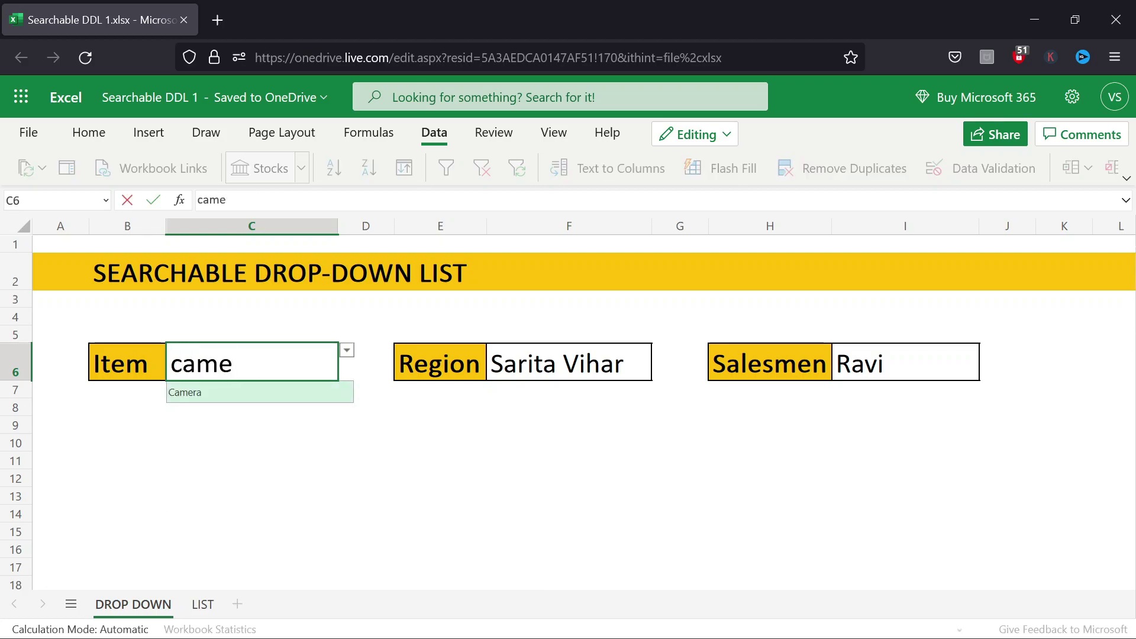
pyautogui.press('Down')
pyautogui.press('Return')
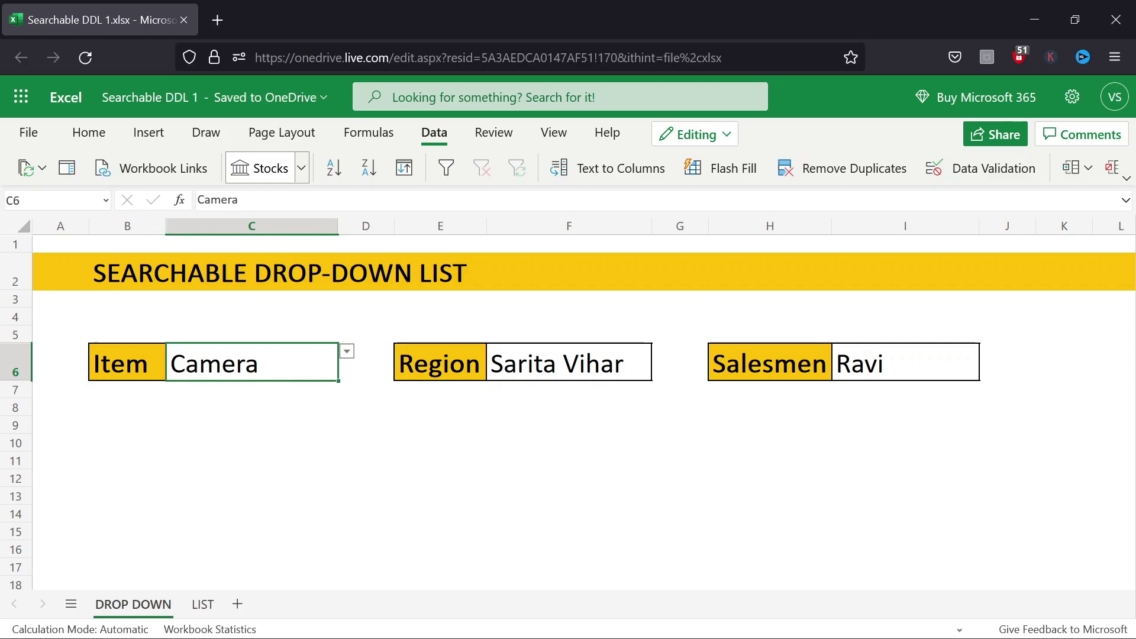
# On LIST, select the Computer Parts column from header B4 downward with Ctrl+Shift+Down
pyautogui.click(203, 604)
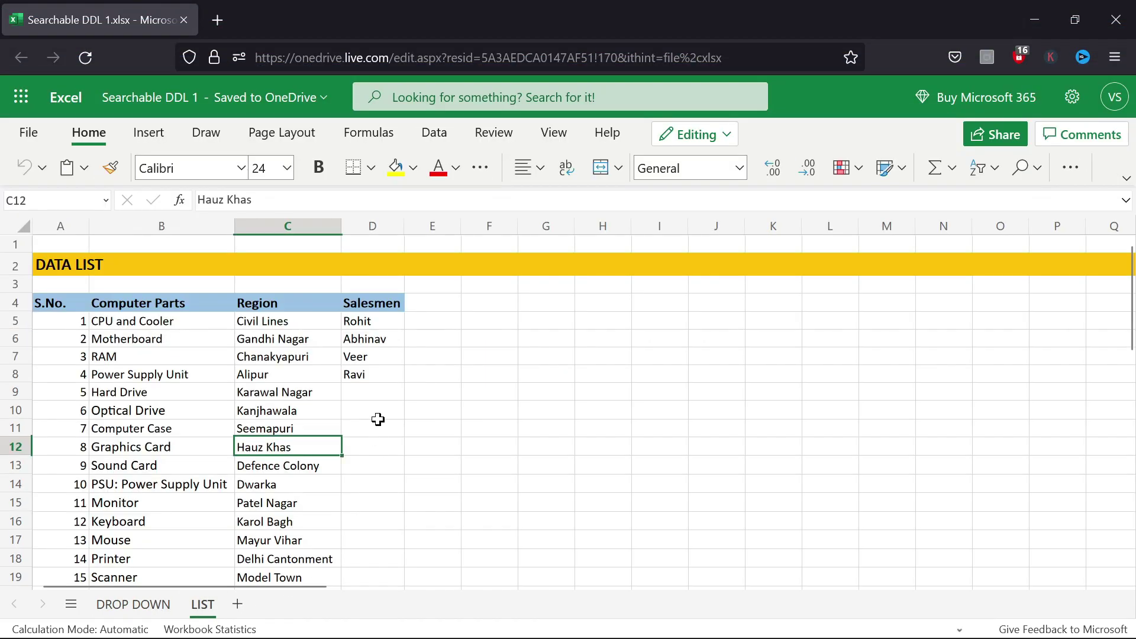
pyautogui.click(176, 323)
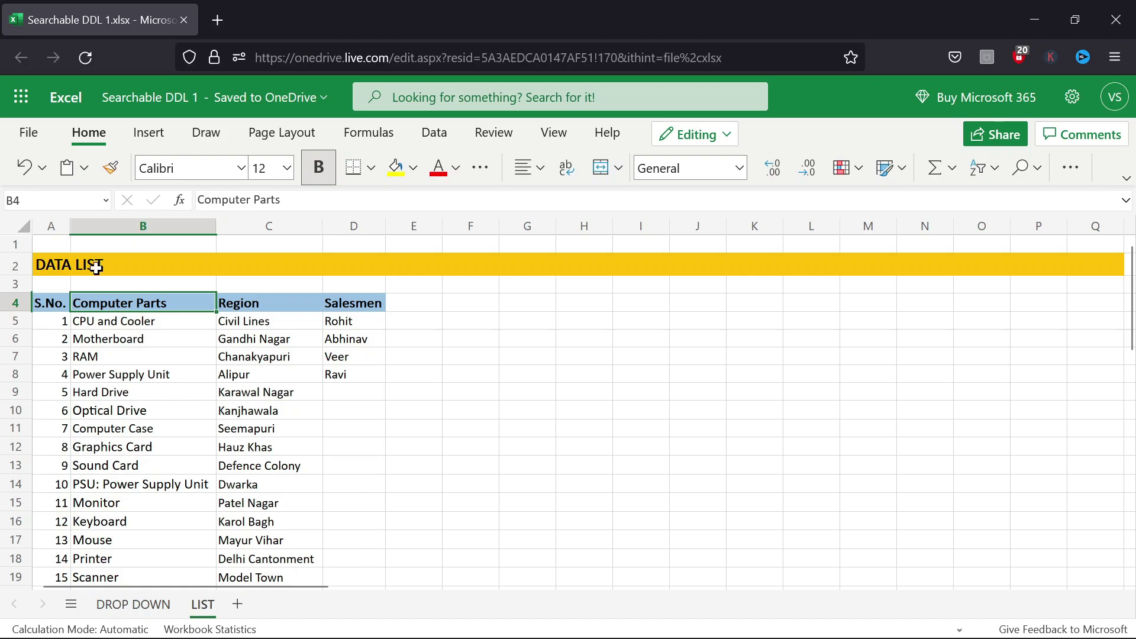
pyautogui.click(107, 238)
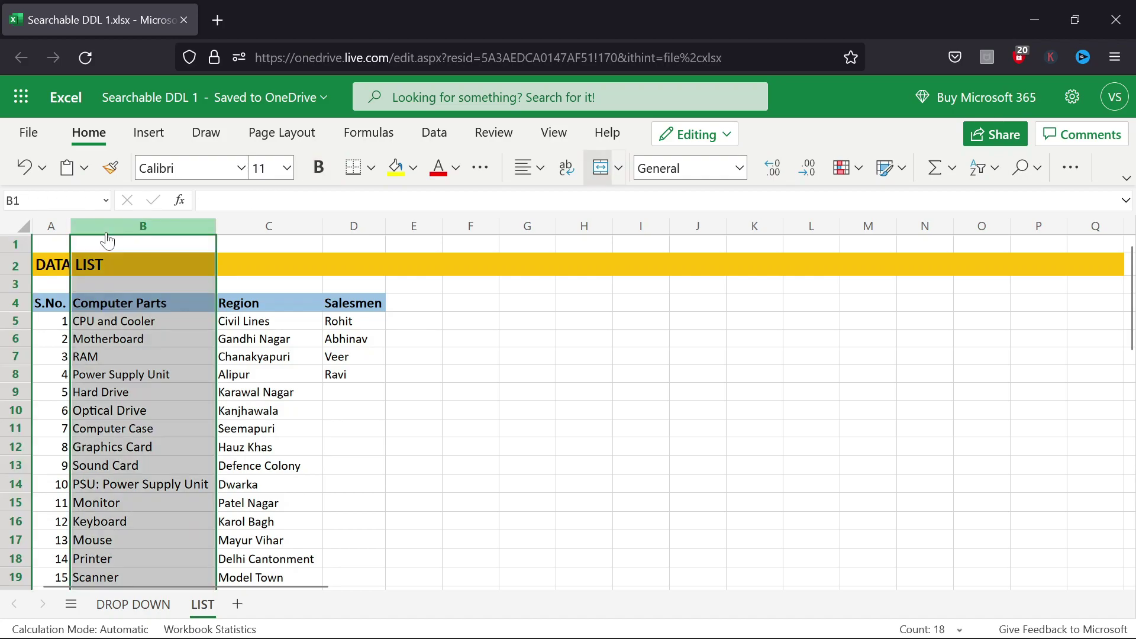
pyautogui.moveTo(107, 239); pyautogui.dragTo(114, 272)
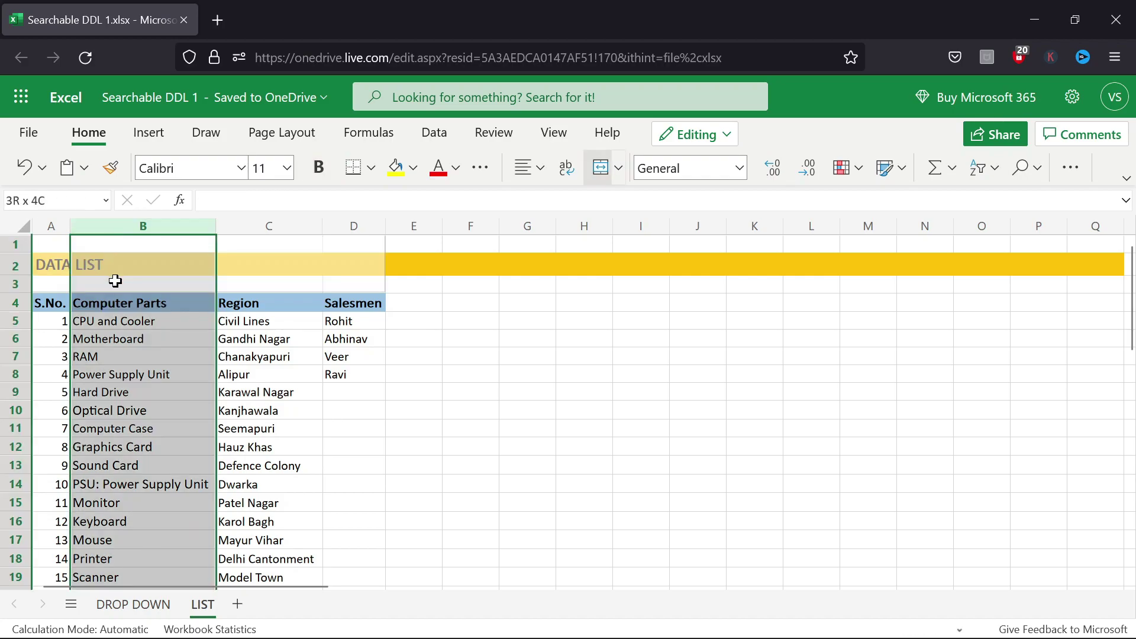
pyautogui.click(133, 301)
pyautogui.hotkey('ctrl', 'shift', 'Down')
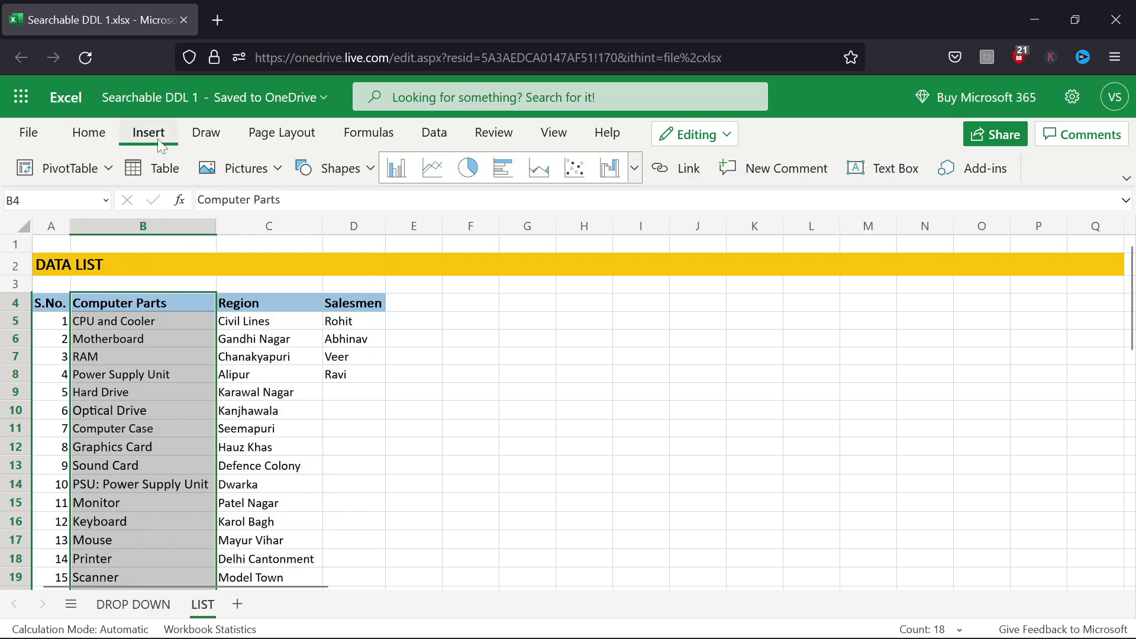
# Convert the Computer Parts range into a table with headers and apply the first light style
pyautogui.click(155, 172)
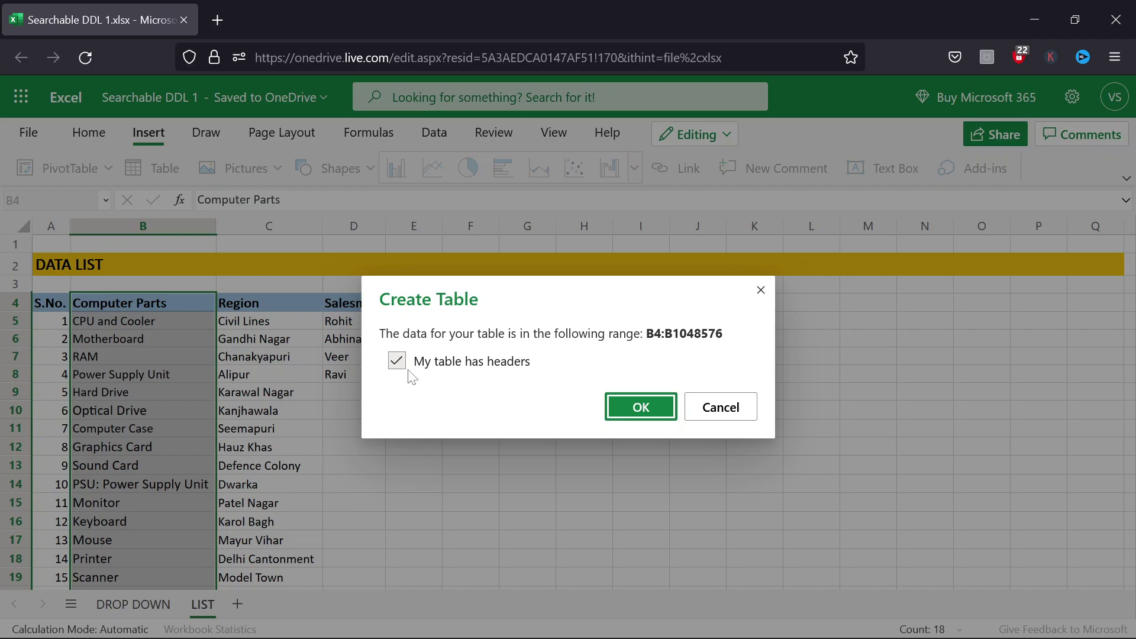
pyautogui.click(620, 409)
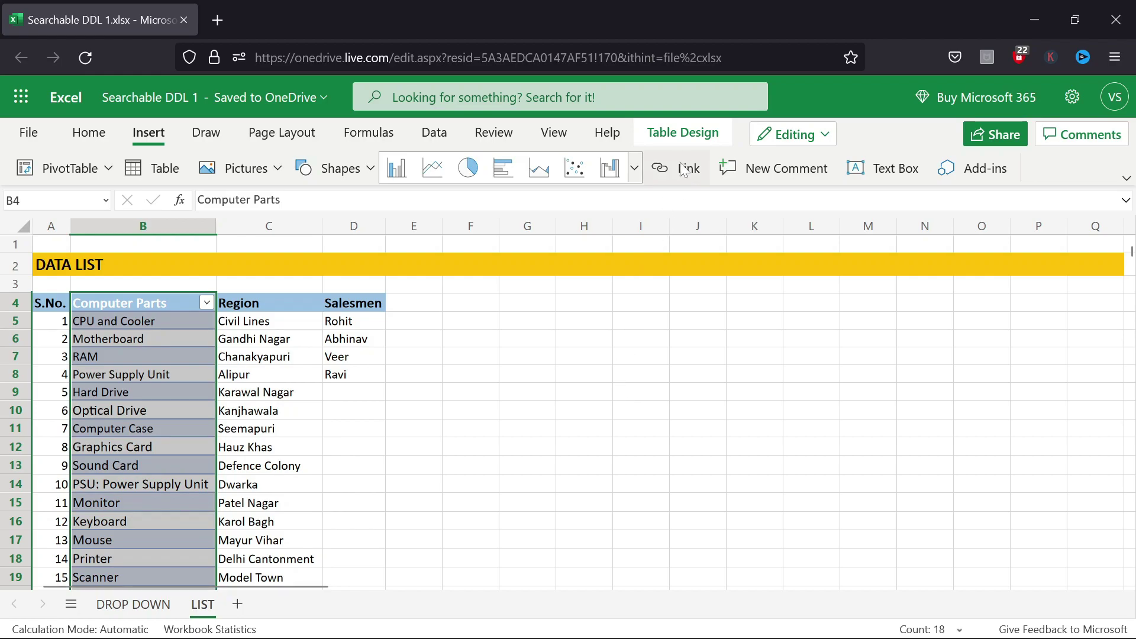
pyautogui.click(683, 137)
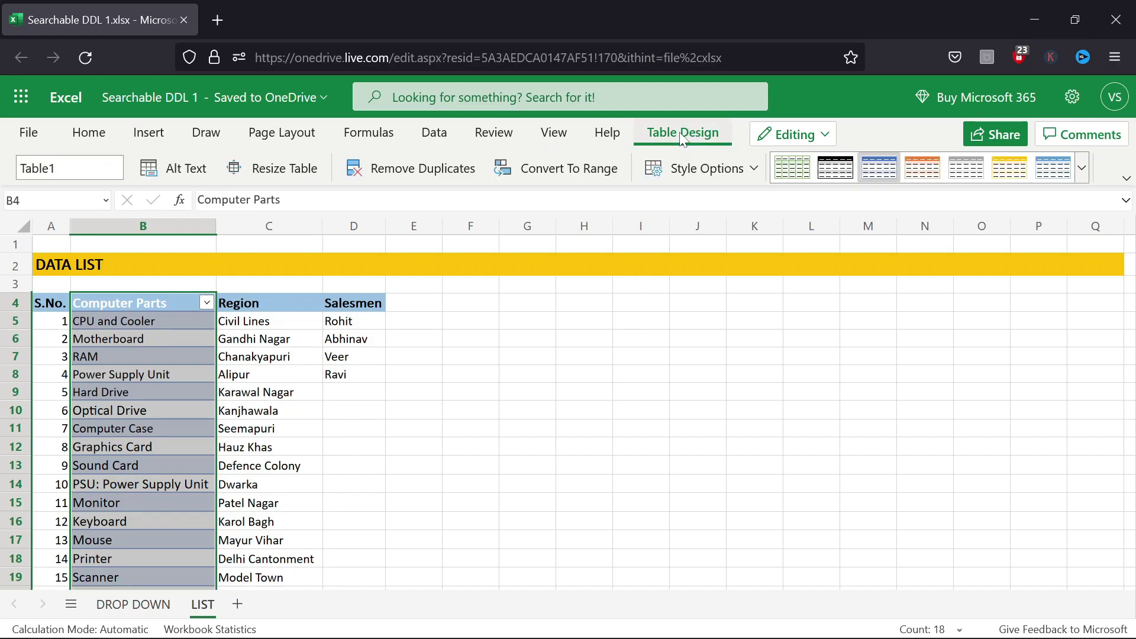
pyautogui.click(1082, 172)
pyautogui.click(683, 243)
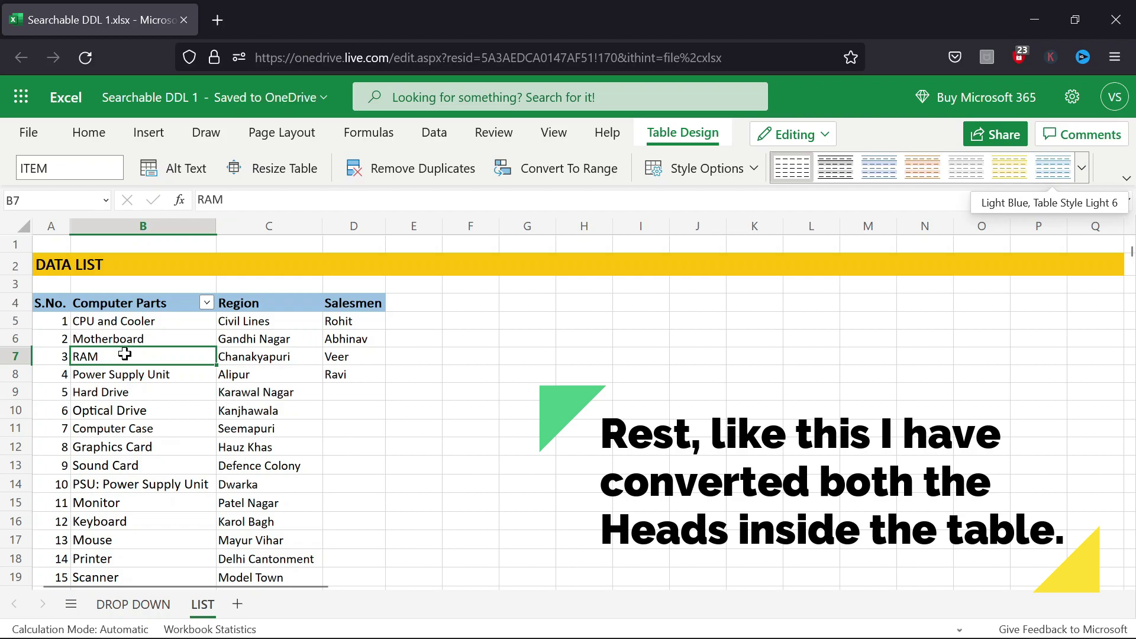
pyautogui.click(355, 340)
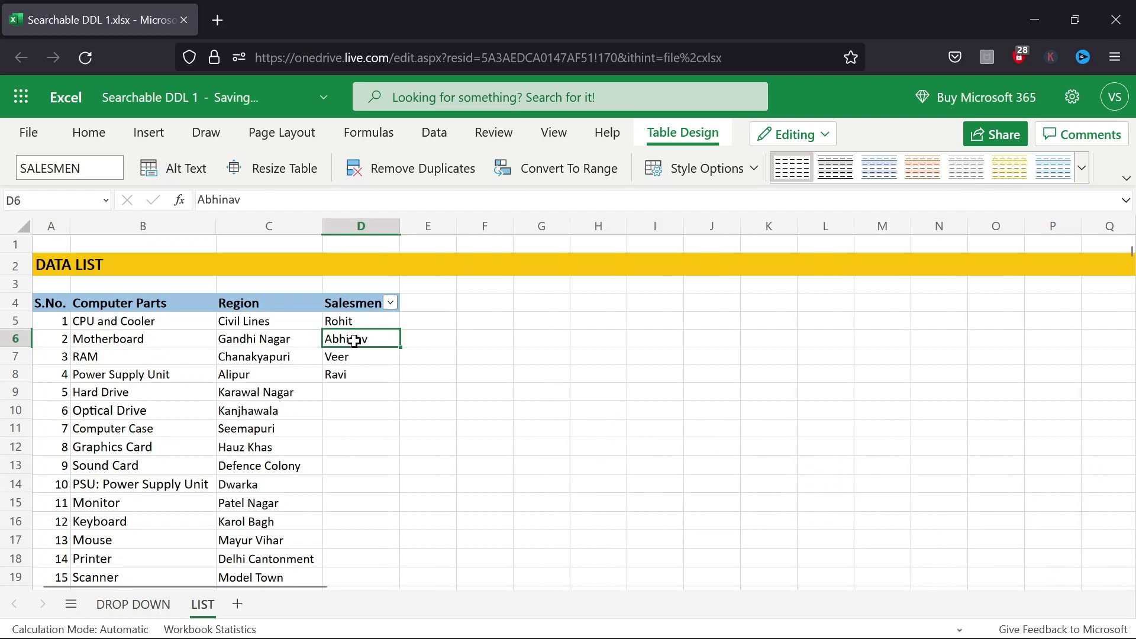
pyautogui.click(144, 608)
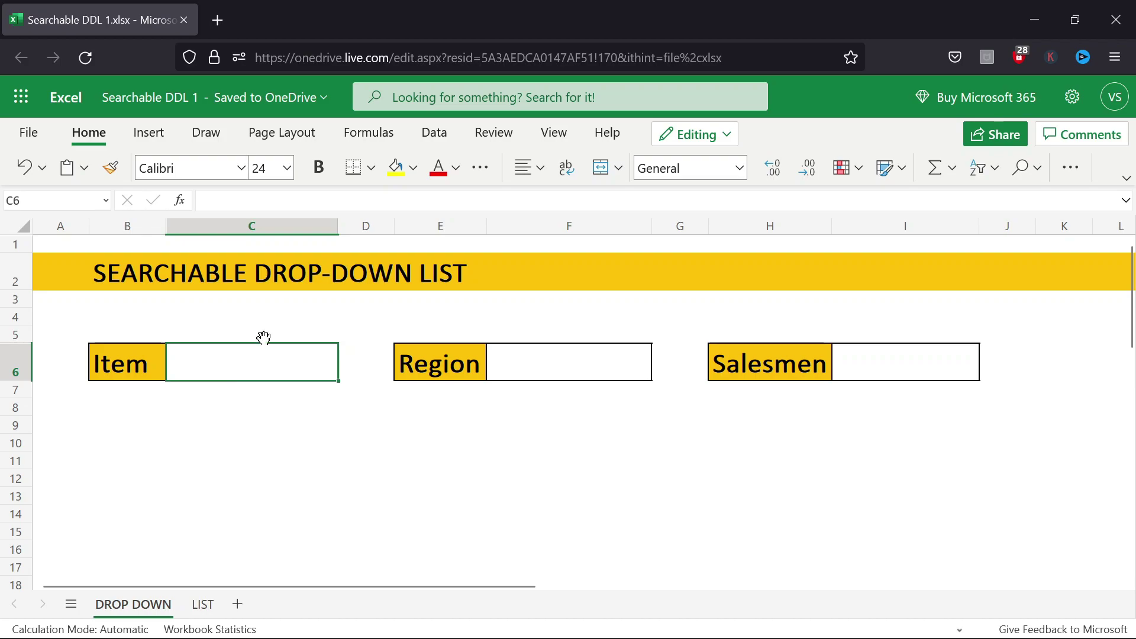
# Add list validation to Item cell C6 with source ='LIST'!B:B
pyautogui.click(444, 133)
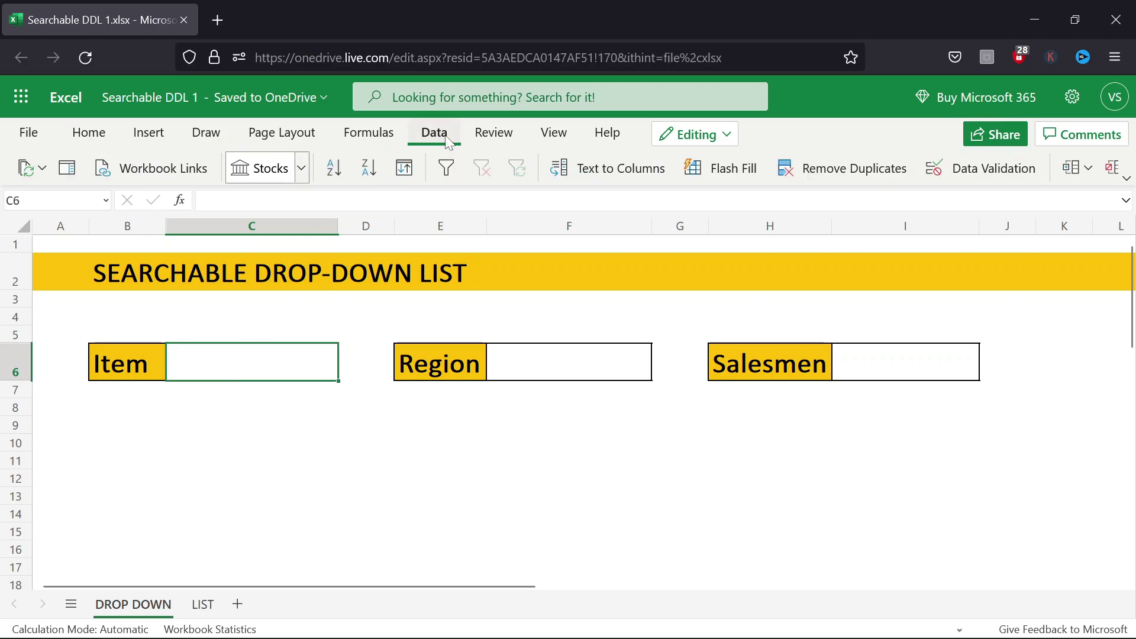
pyautogui.click(946, 170)
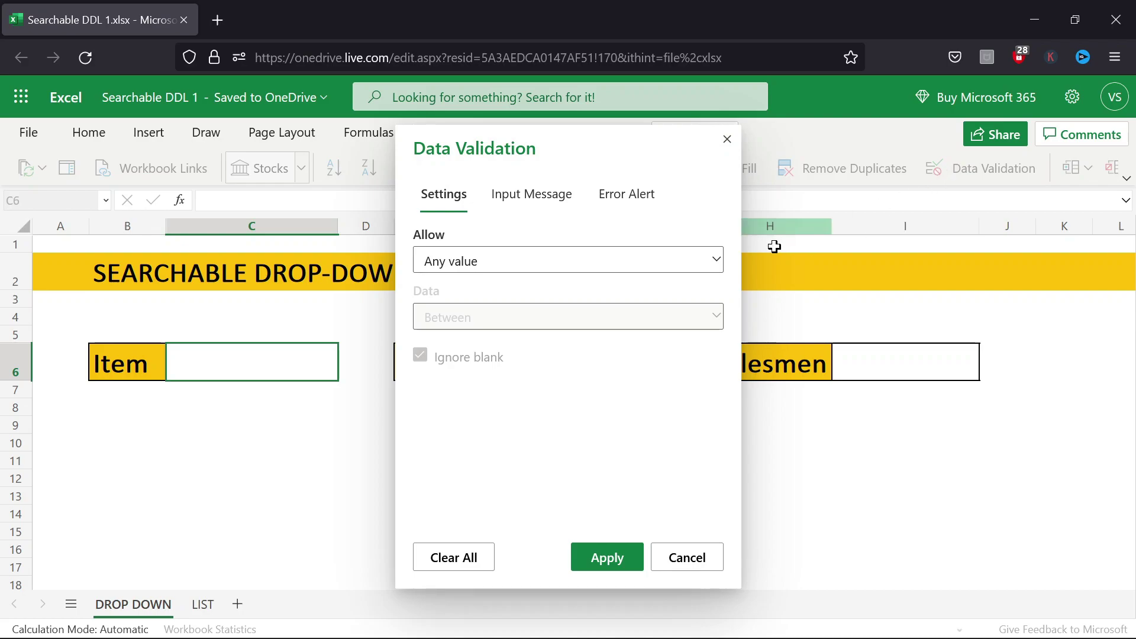
pyautogui.click(716, 261)
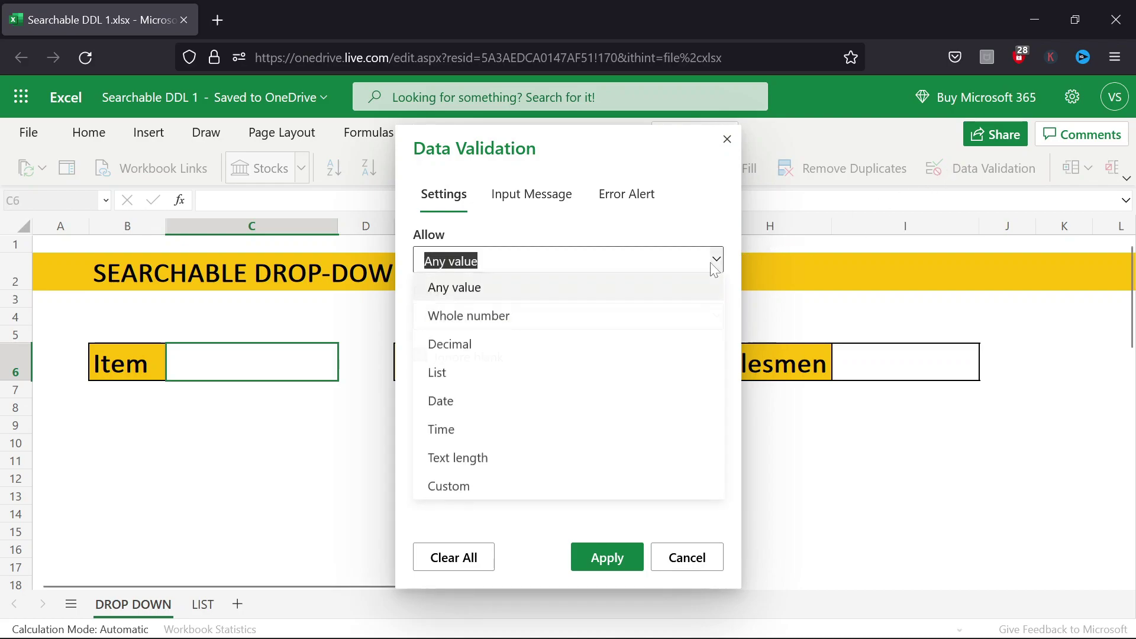
pyautogui.click(465, 385)
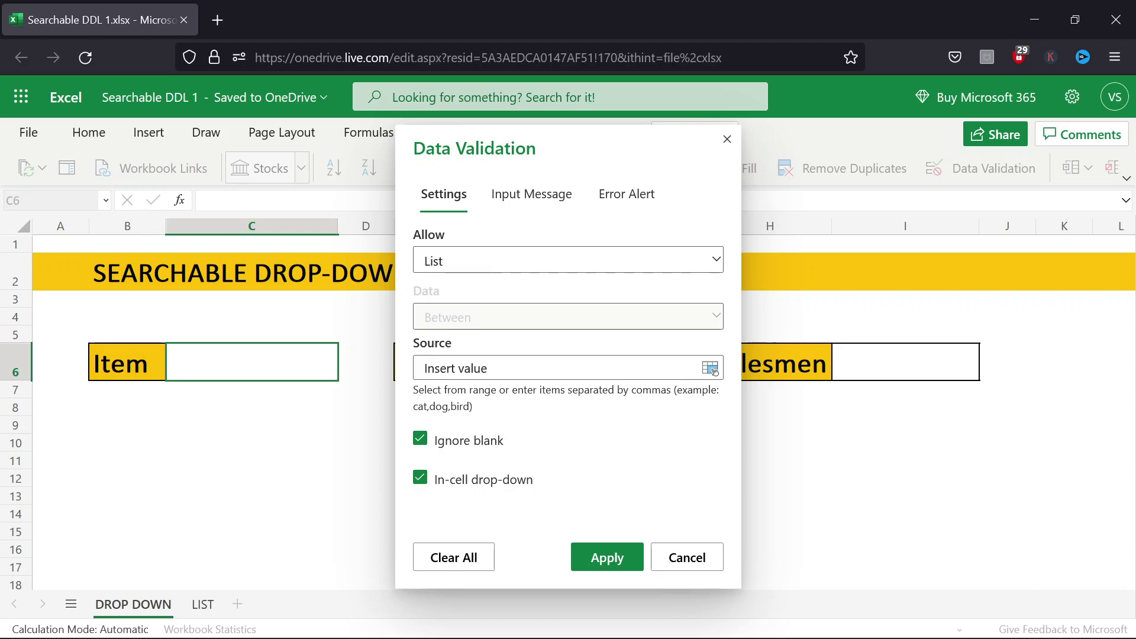
pyautogui.click(203, 604)
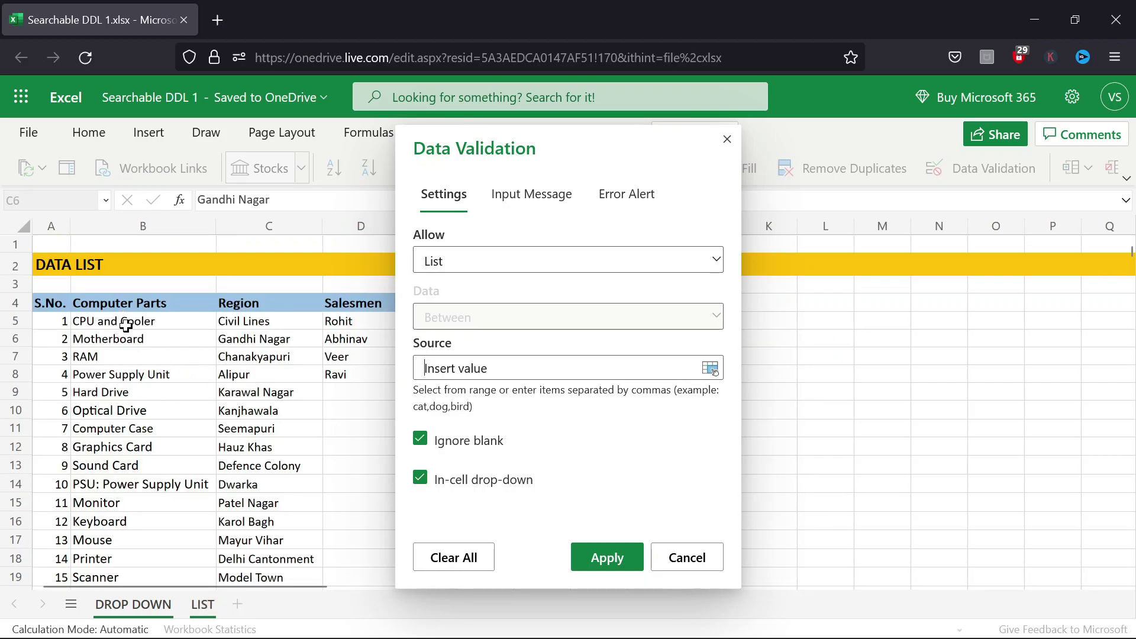
pyautogui.click(143, 225)
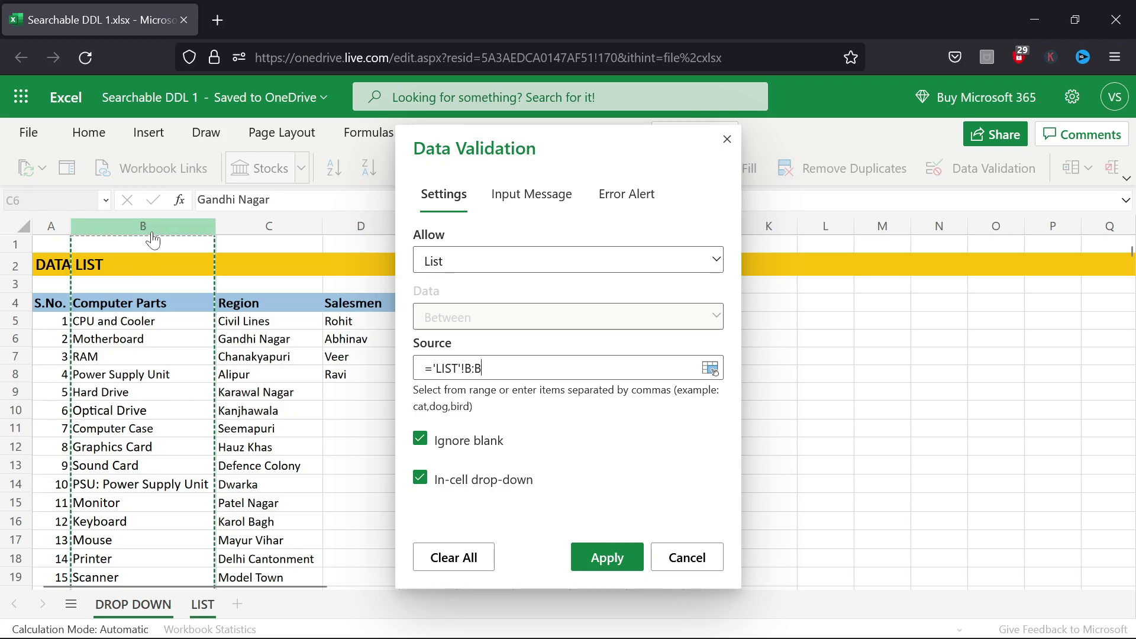
pyautogui.click(610, 561)
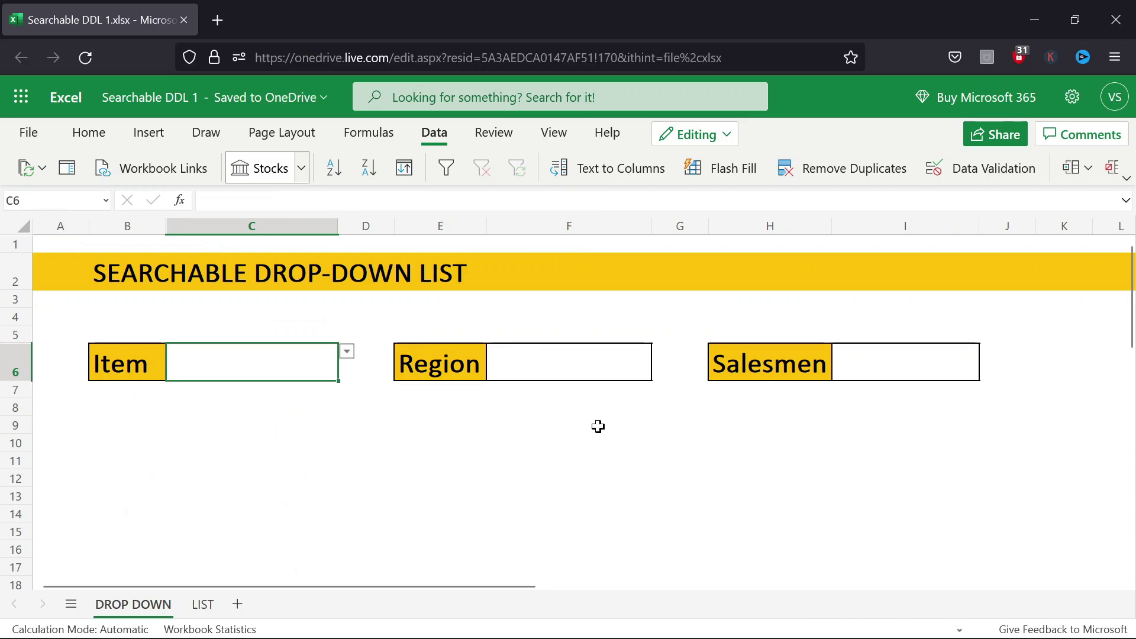
# Add list validation to Region cell F6 with source ='LIST'!C:C
pyautogui.click(578, 368)
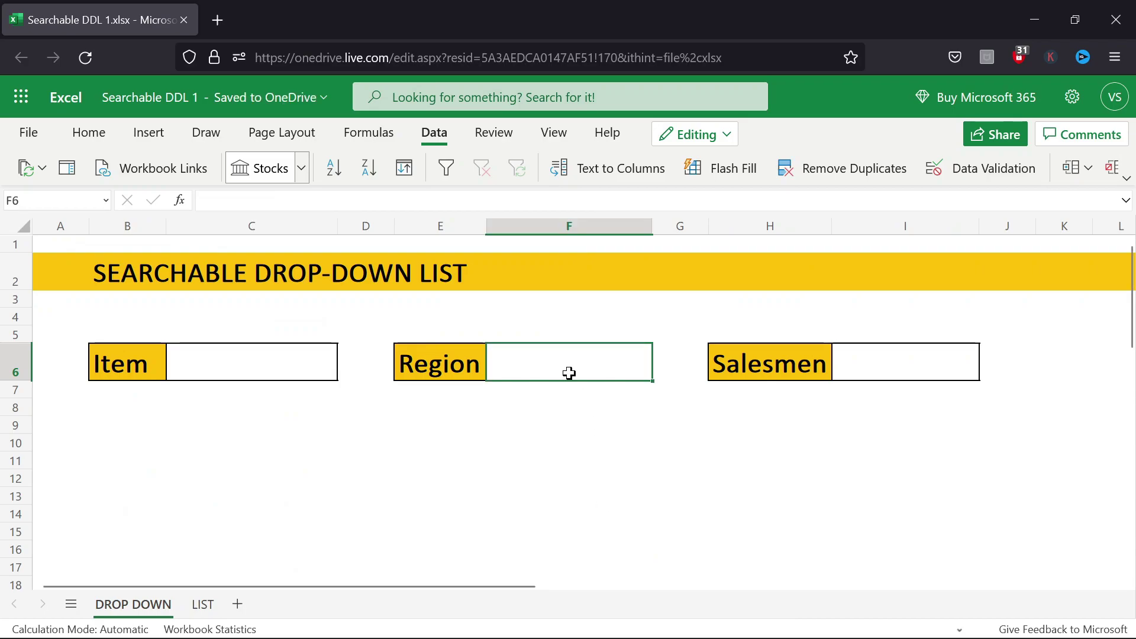
pyautogui.click(1000, 175)
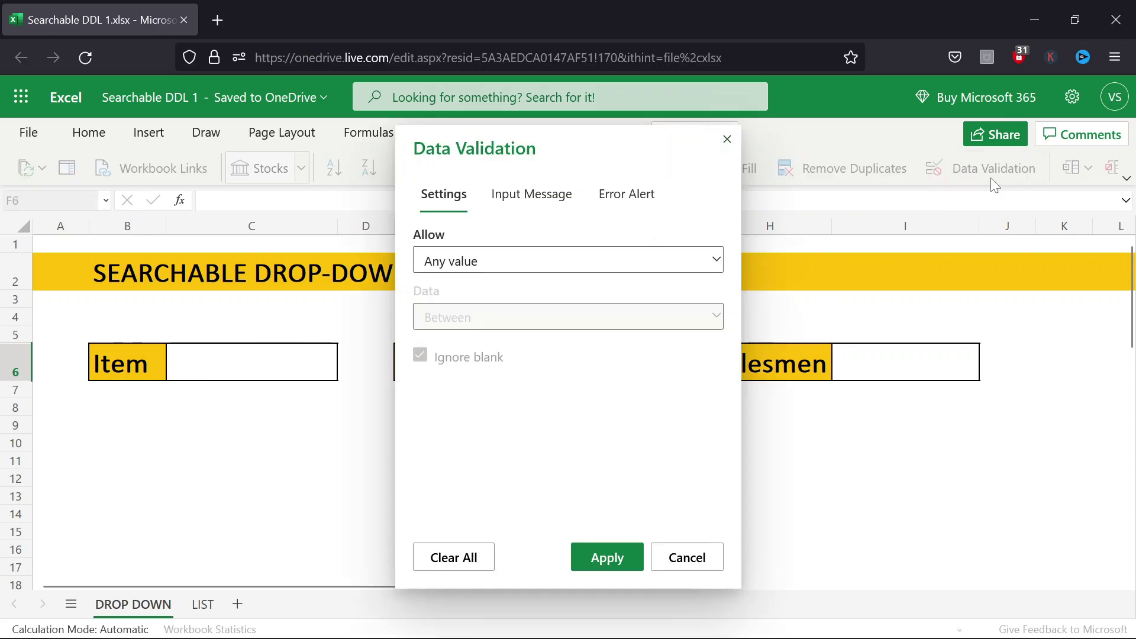
pyautogui.click(591, 265)
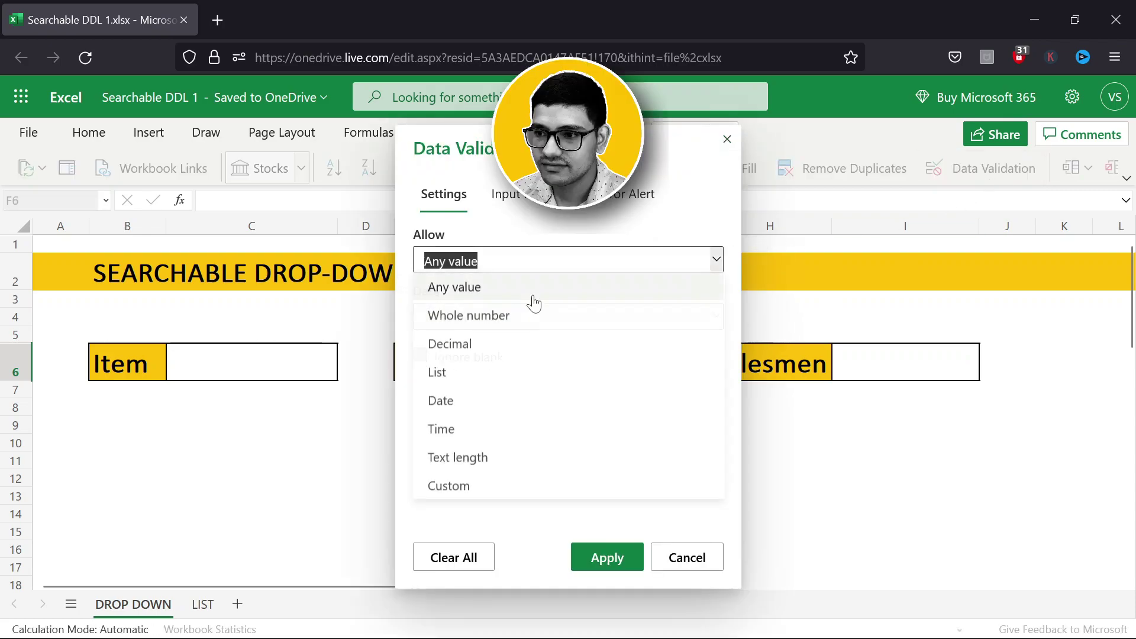
pyautogui.click(436, 372)
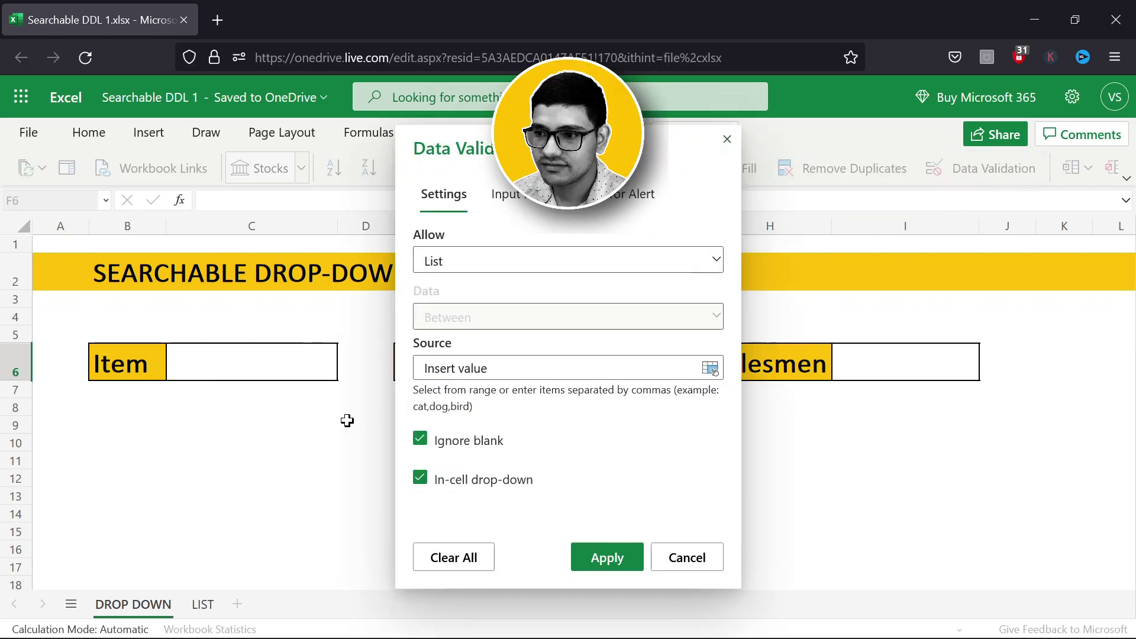
pyautogui.click(203, 613)
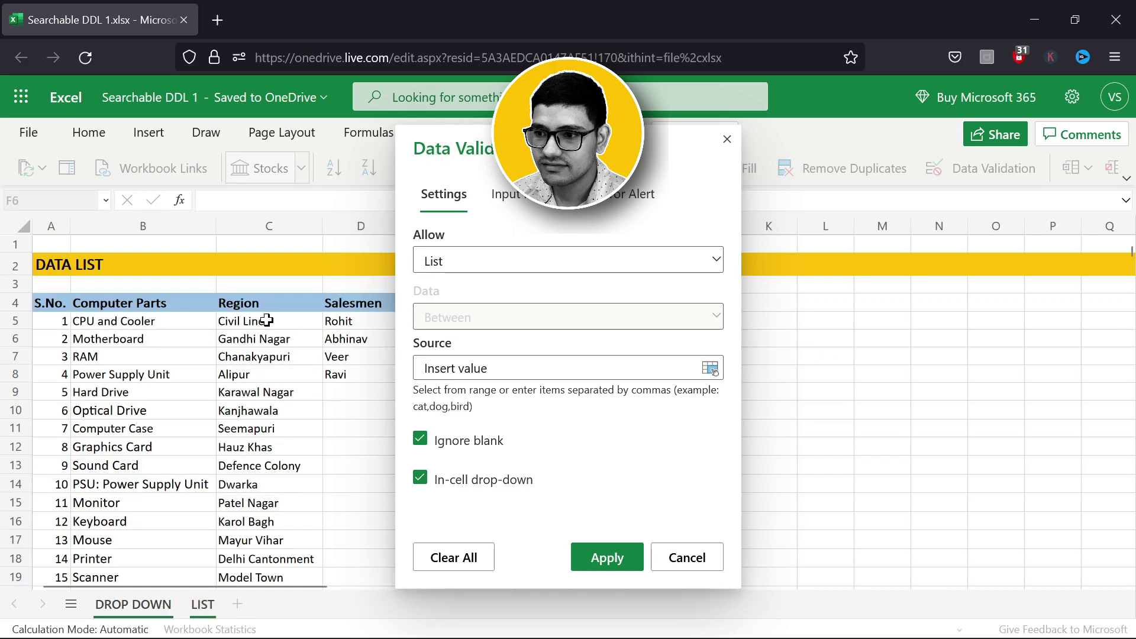
pyautogui.click(255, 231)
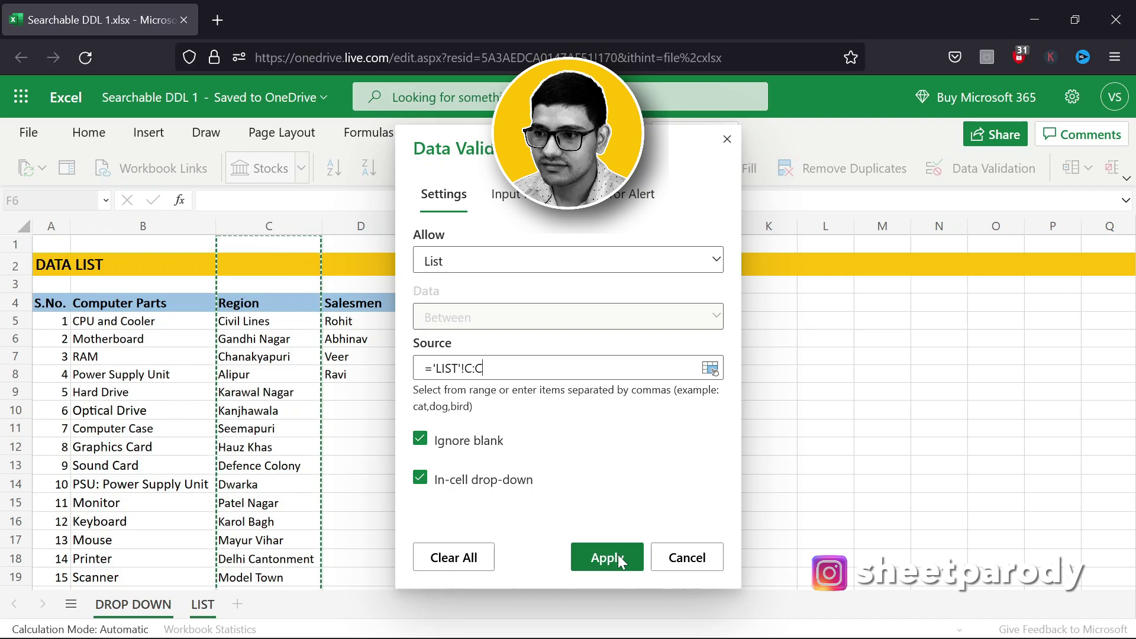
pyautogui.click(617, 555)
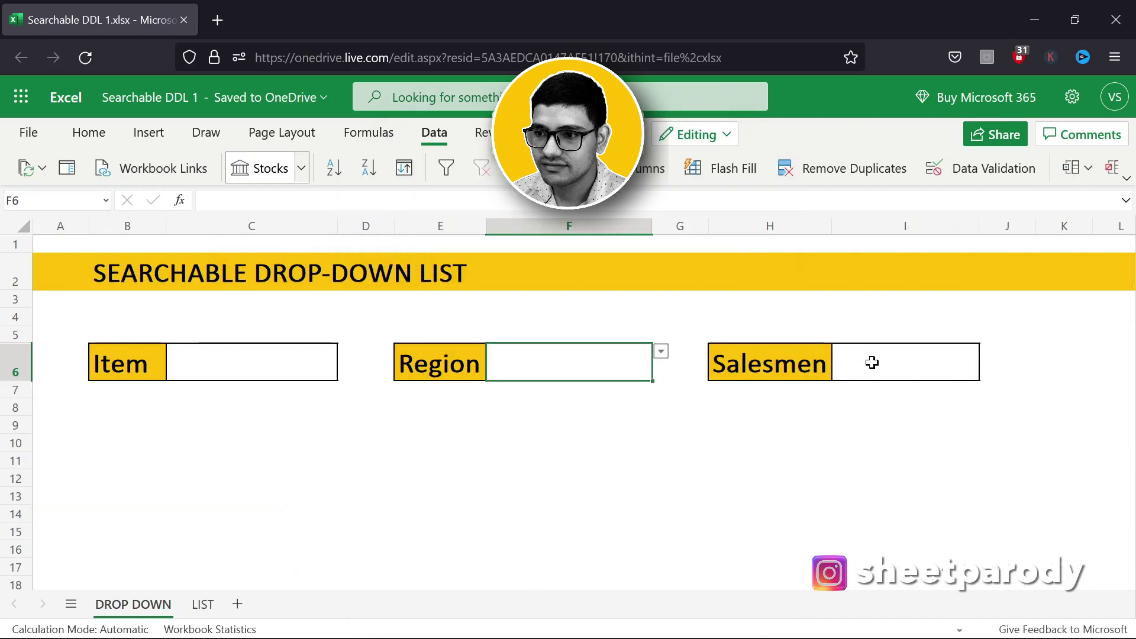
pyautogui.click(872, 363)
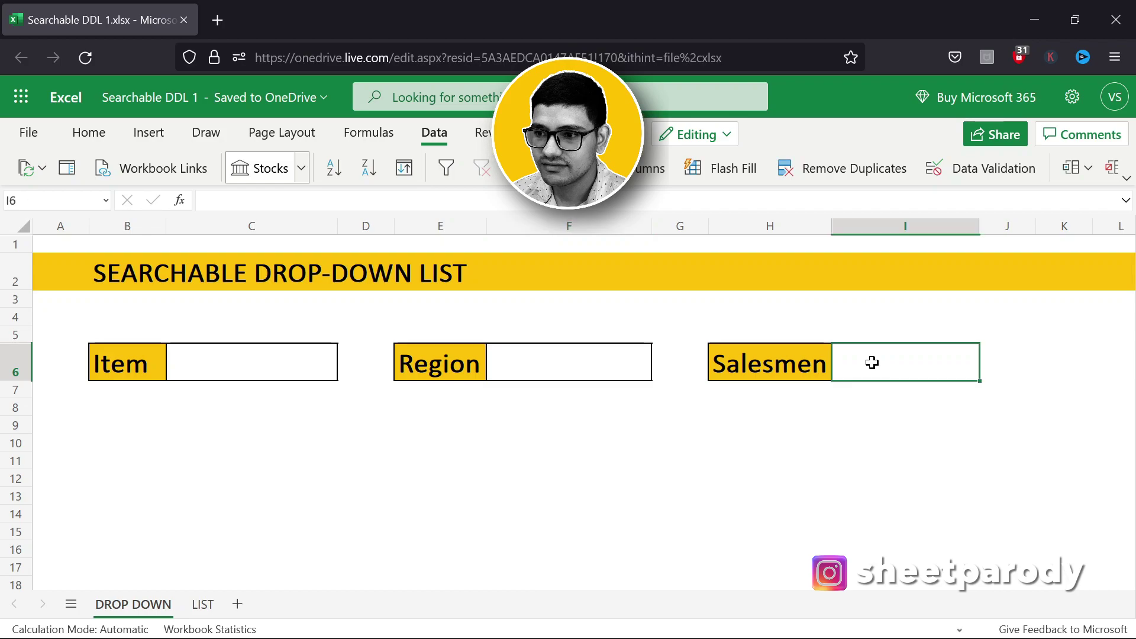